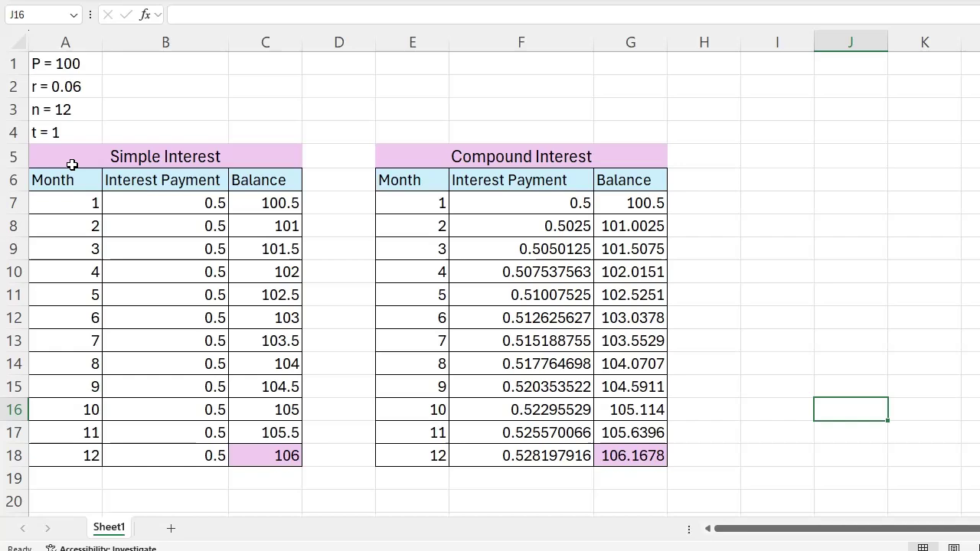
Review the inputs P = 100, r = 0.06, n = 12 and t = 1 above the interest tables
{"action": "left_click", "coordinate": [107, 156]}
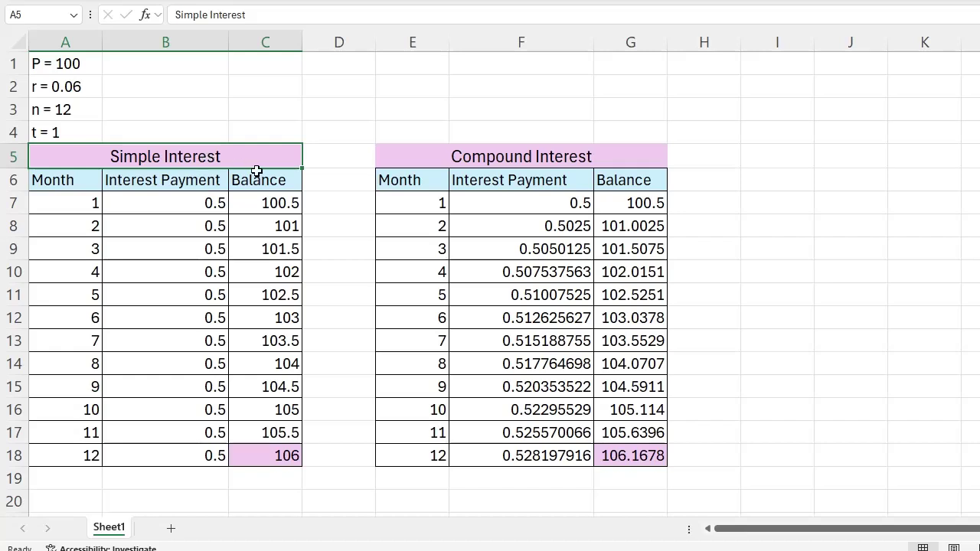
{"action": "left_click", "coordinate": [81, 65]}
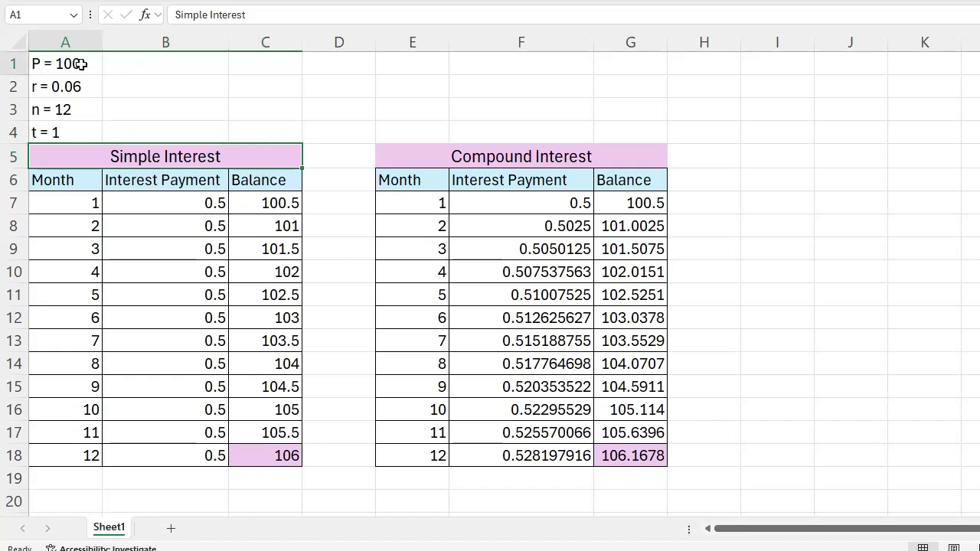
{"action": "left_click", "coordinate": [91, 88]}
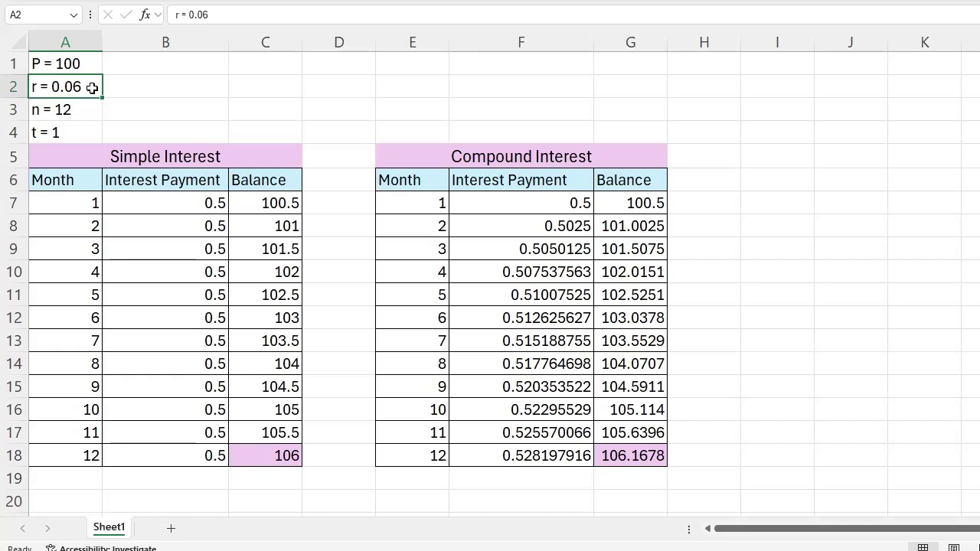
{"action": "left_click", "coordinate": [84, 113]}
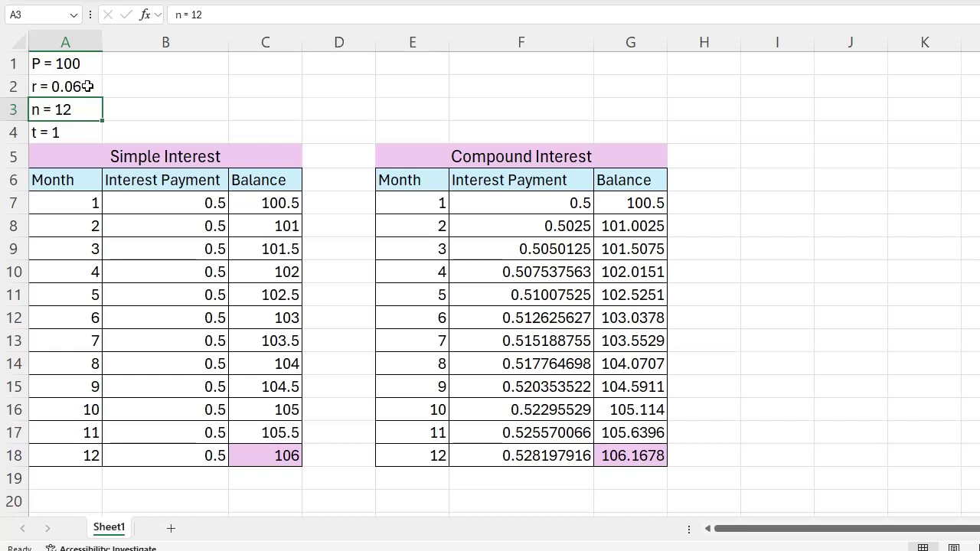
{"action": "left_click", "coordinate": [88, 87]}
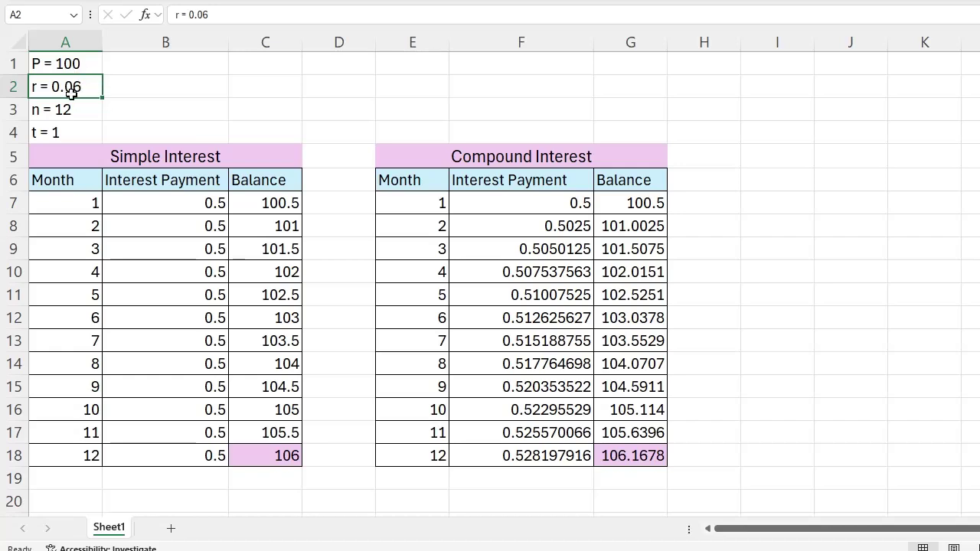
{"action": "left_click", "coordinate": [54, 117]}
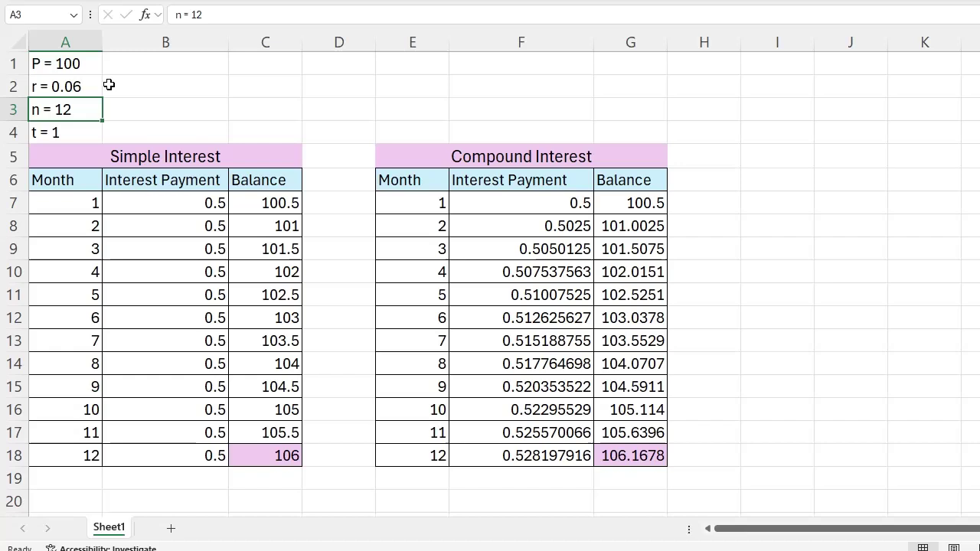
{"action": "left_click", "coordinate": [84, 135]}
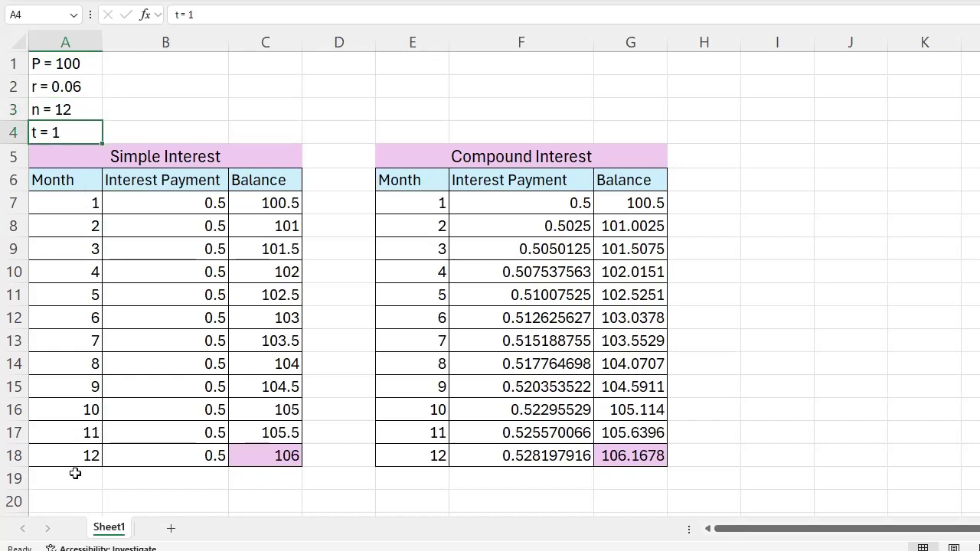
{"action": "double_click", "coordinate": [191, 203]}
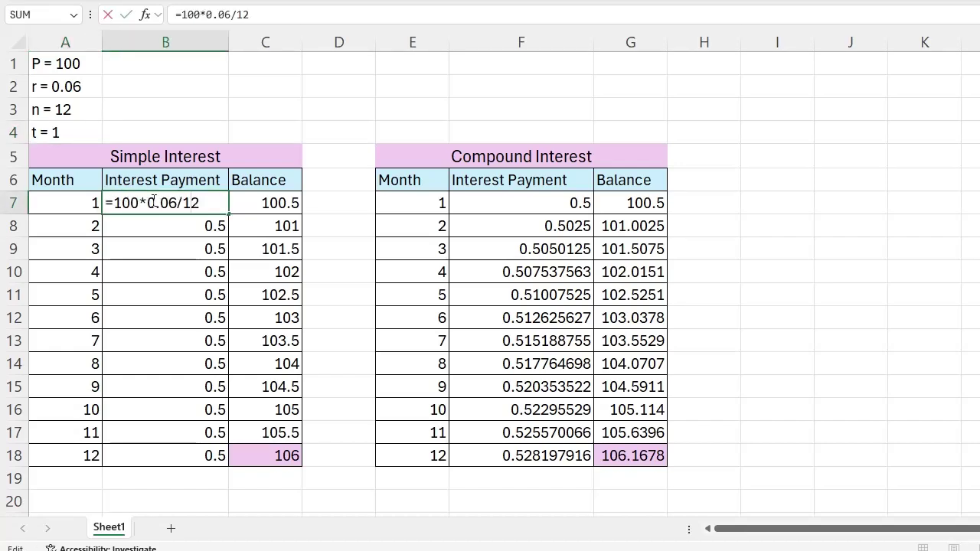
{"action": "left_click_drag", "start_coordinate": [150, 200], "coordinate": [203, 203]}
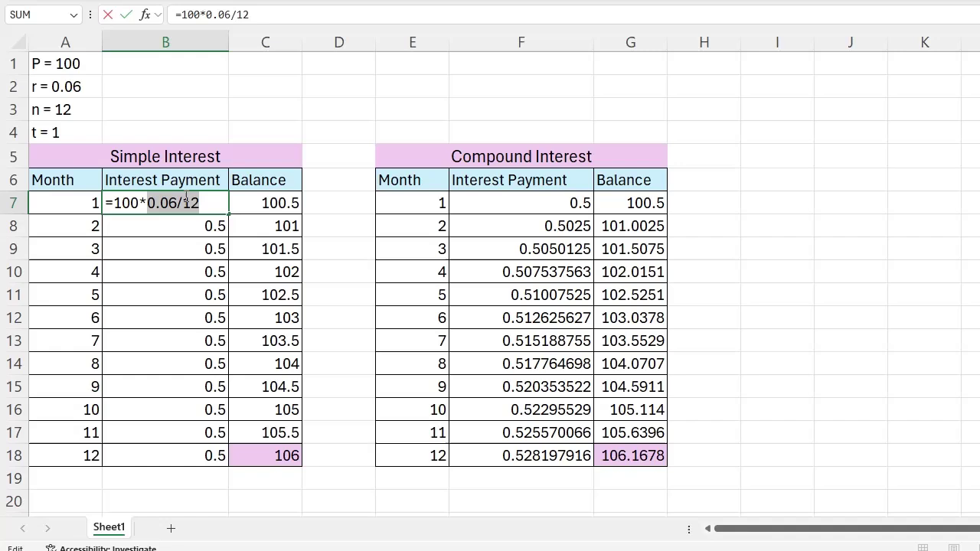
{"action": "key", "text": "BackSpace"}
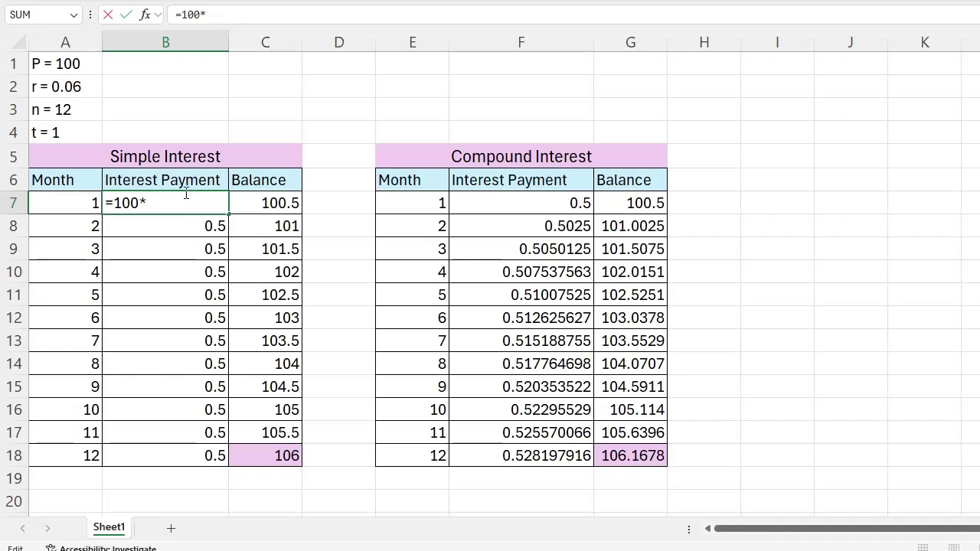
{"action": "key", "text": "ctrl+z"}
{"action": "key", "text": "Return"}
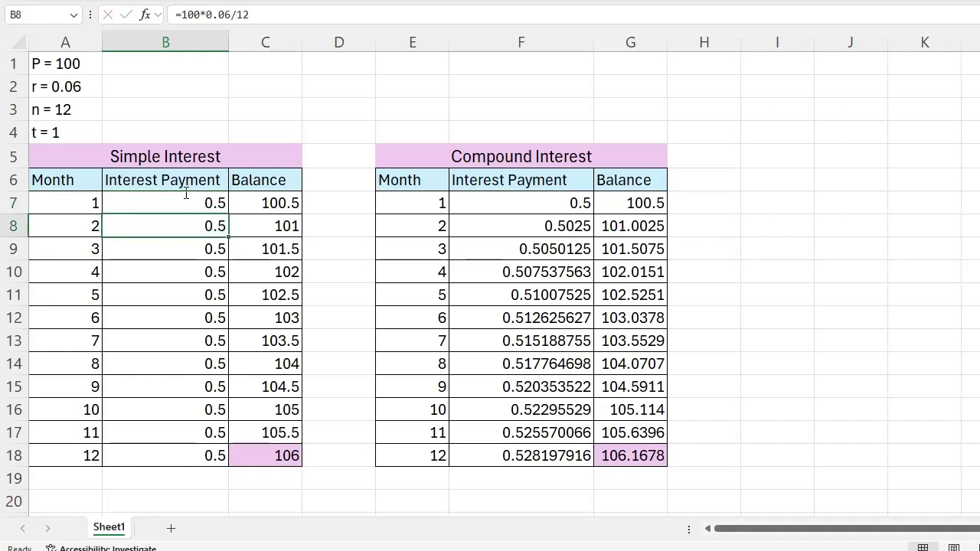
{"action": "left_click_drag", "start_coordinate": [197, 203], "coordinate": [198, 457]}
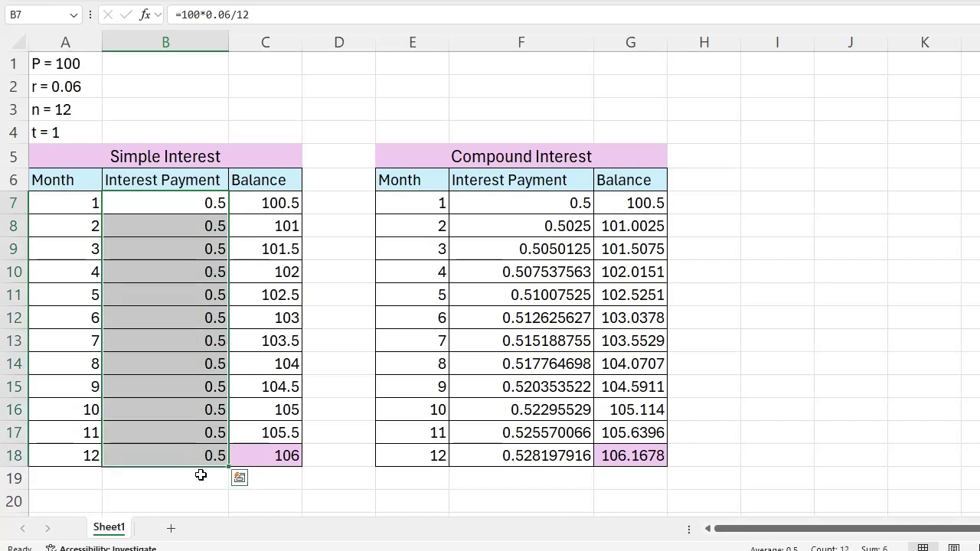
{"action": "left_click", "coordinate": [271, 459]}
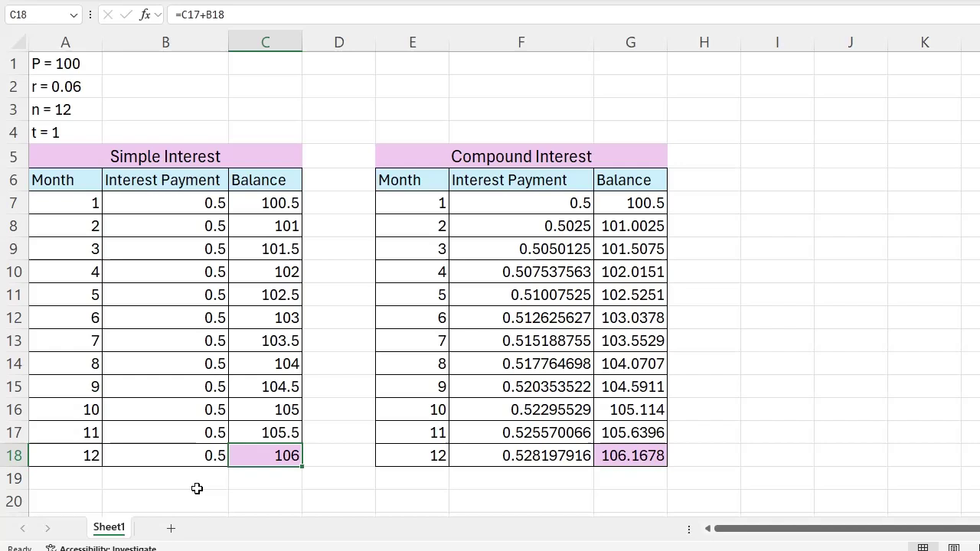
Total the twelve simple interest payments B7:B18 in B19 with =SUM, giving 6
{"action": "left_click", "coordinate": [170, 480]}
{"action": "type", "text": "="}
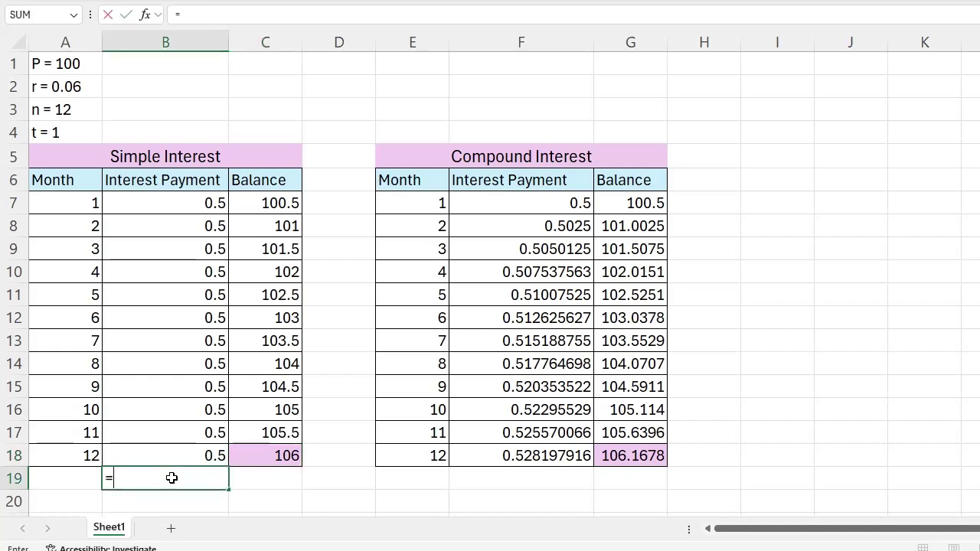
{"action": "type", "text": "sum("}
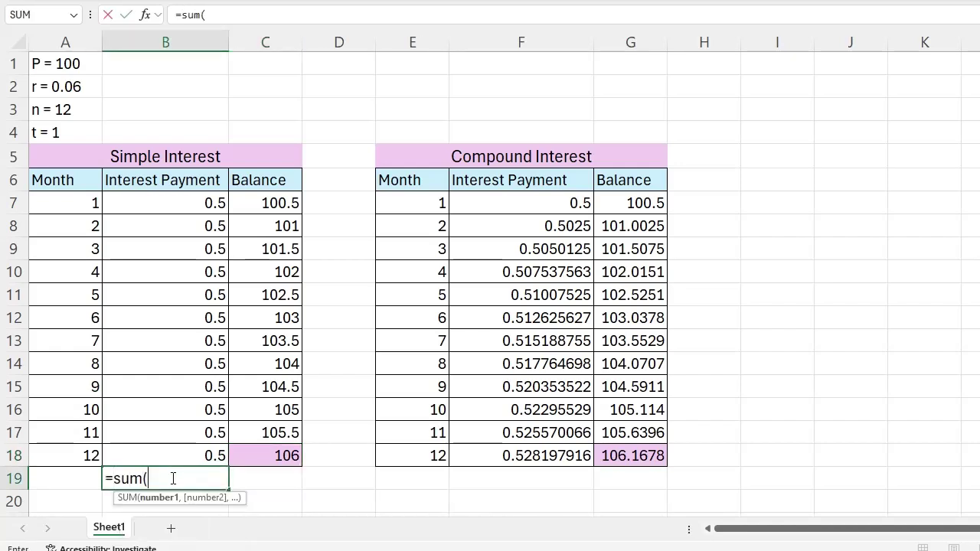
{"action": "key", "text": "Up"}
{"action": "key", "text": "shift+Up"}
{"action": "key", "text": "shift+Up"}
{"action": "key", "text": "shift+Up"}
{"action": "key", "text": "shift+Up"}
{"action": "key", "text": "shift+Up"}
{"action": "key", "text": "shift+Up"}
{"action": "key", "text": "shift+Up"}
{"action": "key", "text": "shift+Up"}
{"action": "key", "text": "shift+Up"}
{"action": "key", "text": "shift+Up"}
{"action": "key", "text": "shift+Up"}
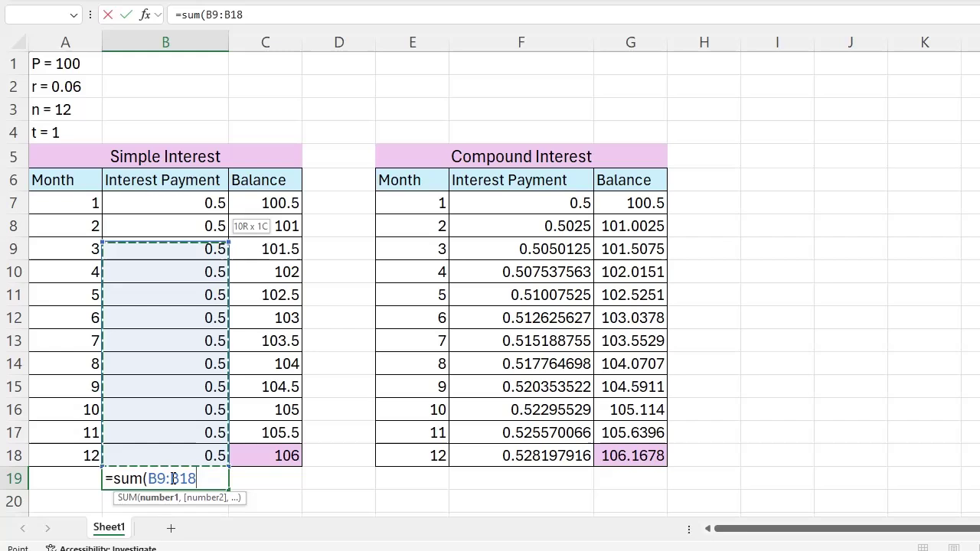
{"action": "key", "text": "Return"}
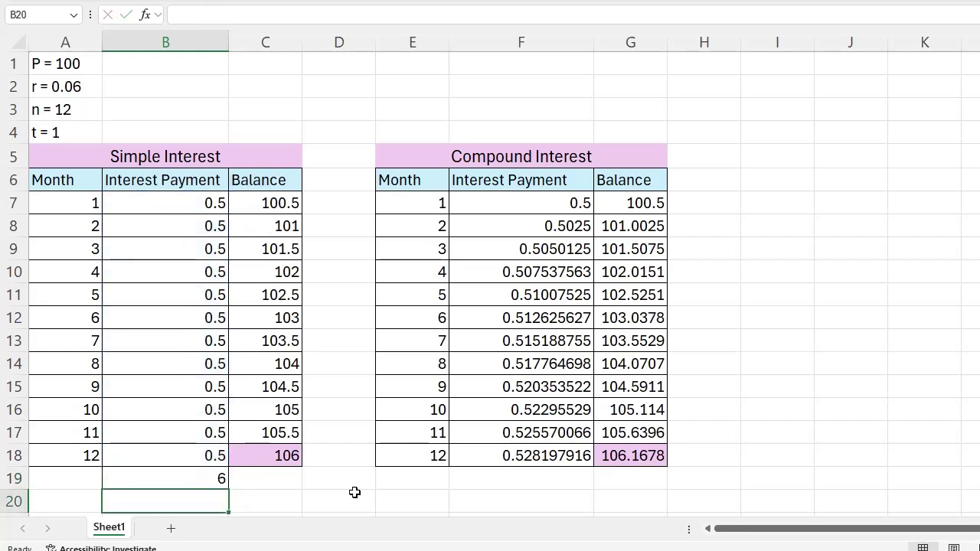
{"action": "scroll", "coordinate": [258, 483], "scroll_direction": "down", "scroll_amount": 1}
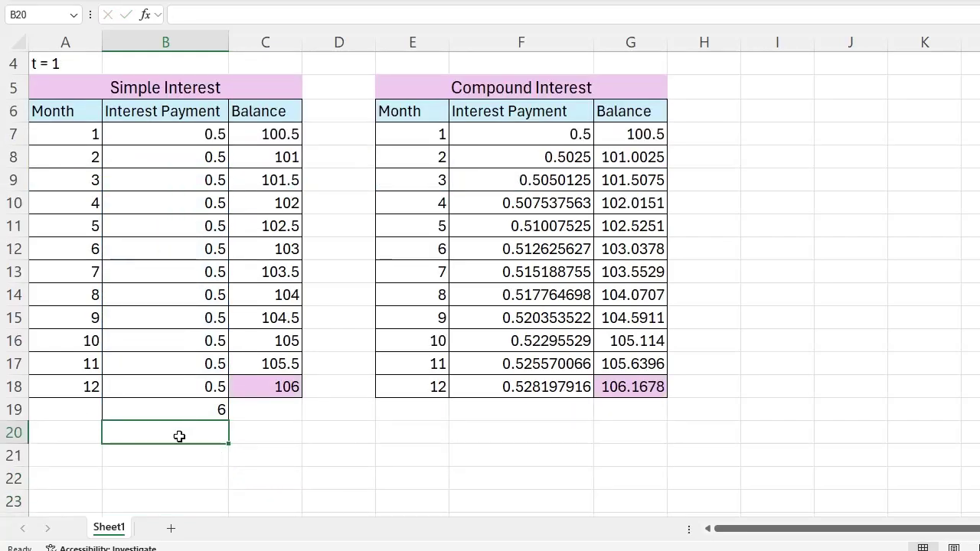
{"action": "scroll", "coordinate": [146, 440], "scroll_direction": "up", "scroll_amount": 1}
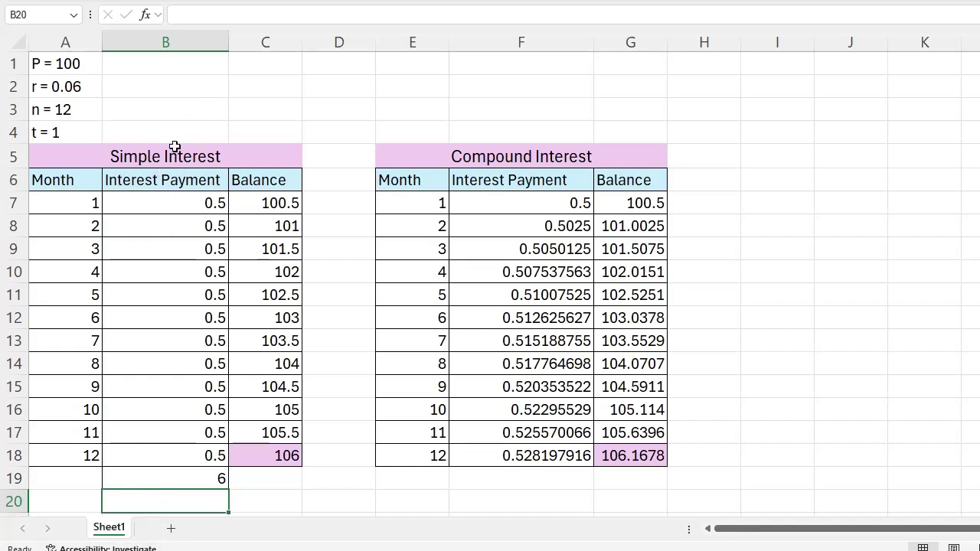
Label cell A20 'P*r' below the Simple Interest table
{"action": "left_click", "coordinate": [80, 501]}
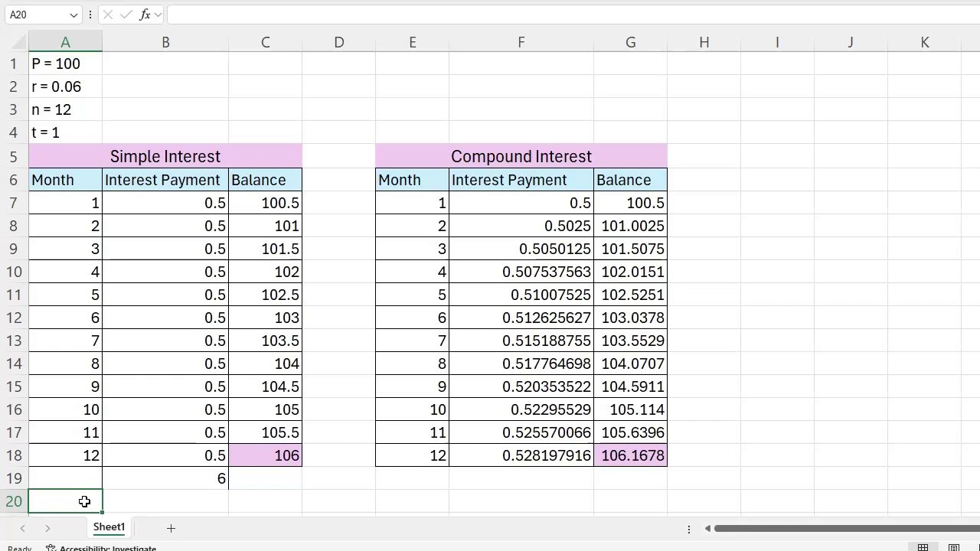
{"action": "type", "text": "o"}
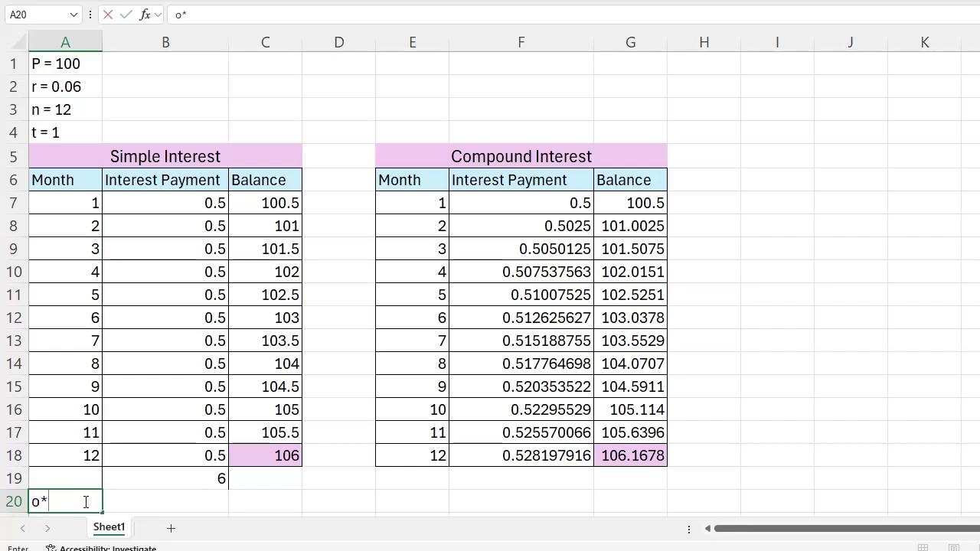
{"action": "type", "text": "*r"}
{"action": "key", "text": "BackSpace"}
{"action": "key", "text": "BackSpace"}
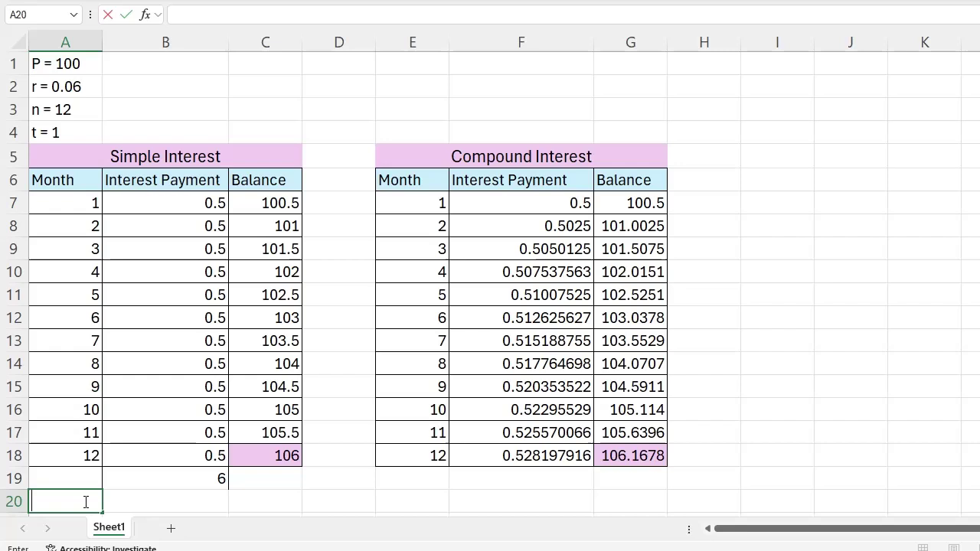
{"action": "type", "text": "P*"}
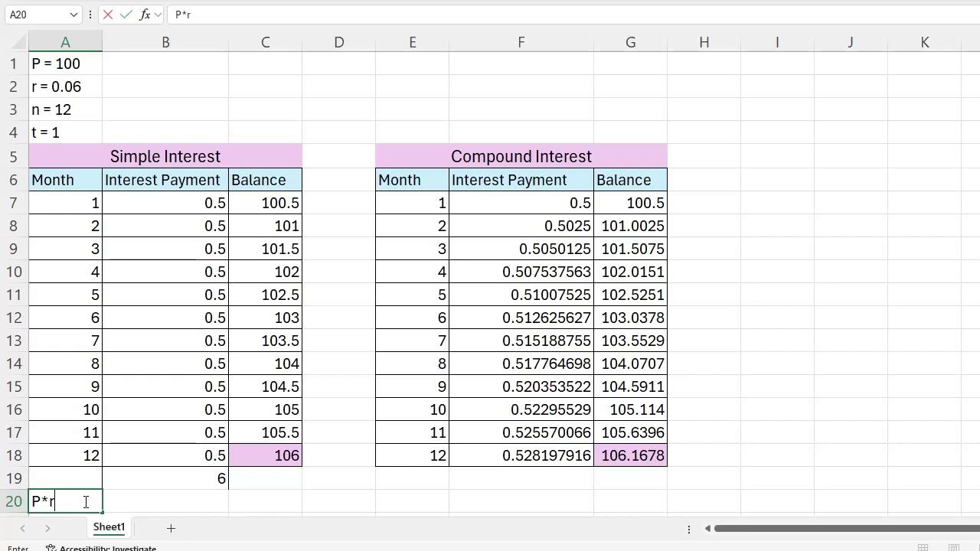
{"action": "key", "text": "Tab"}
{"action": "key", "text": "Tab"}
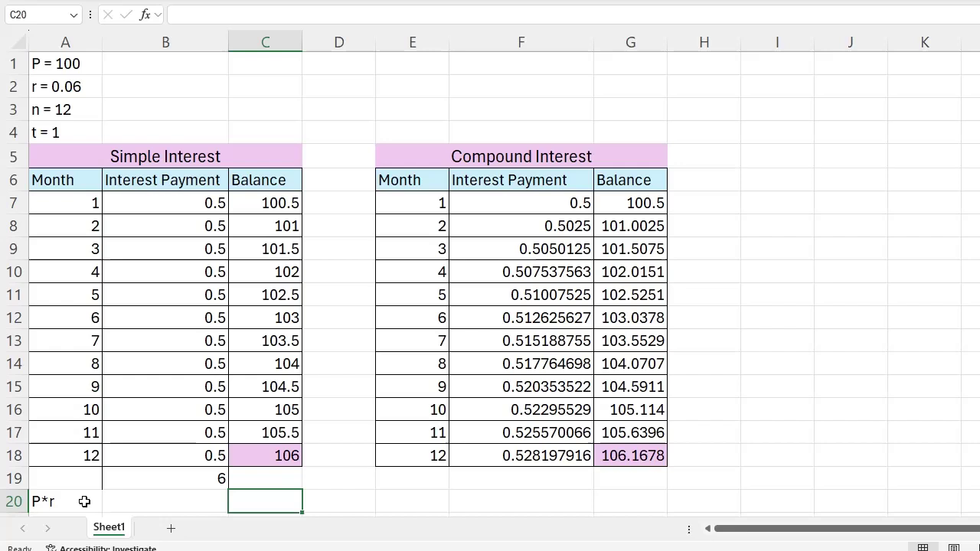
Enter =100*0.06 in B20 so it shows 6
{"action": "key", "text": "Left"}
{"action": "type", "text": "="}
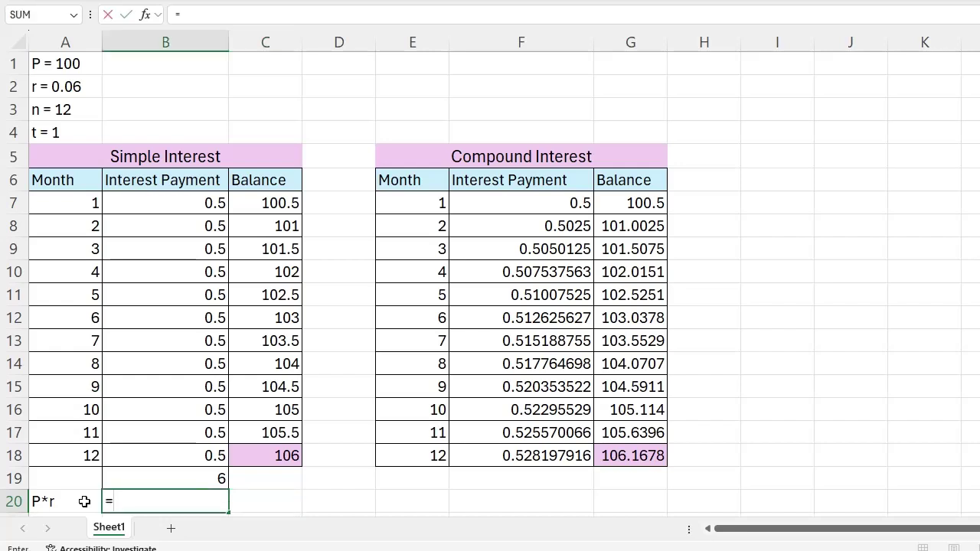
{"action": "type", "text": "100"}
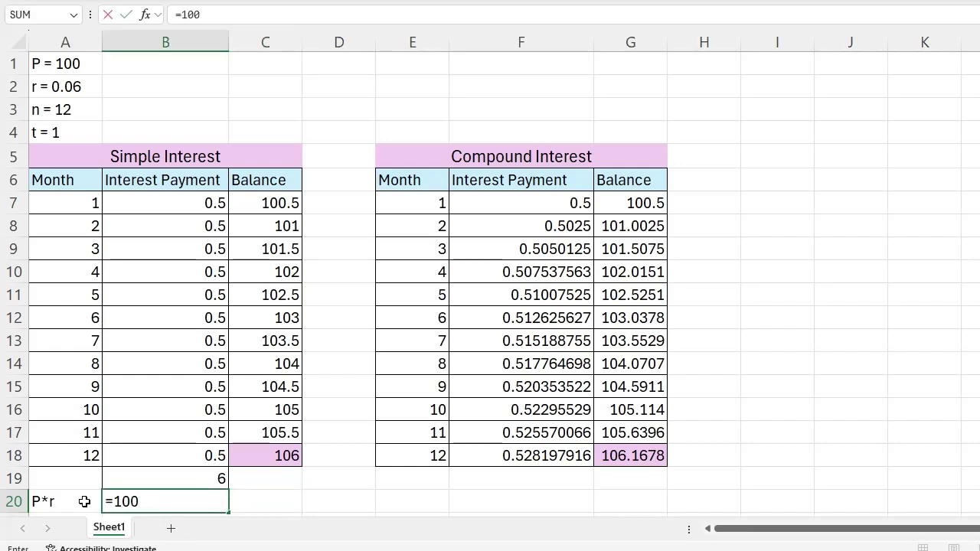
{"action": "type", "text": "*0.06"}
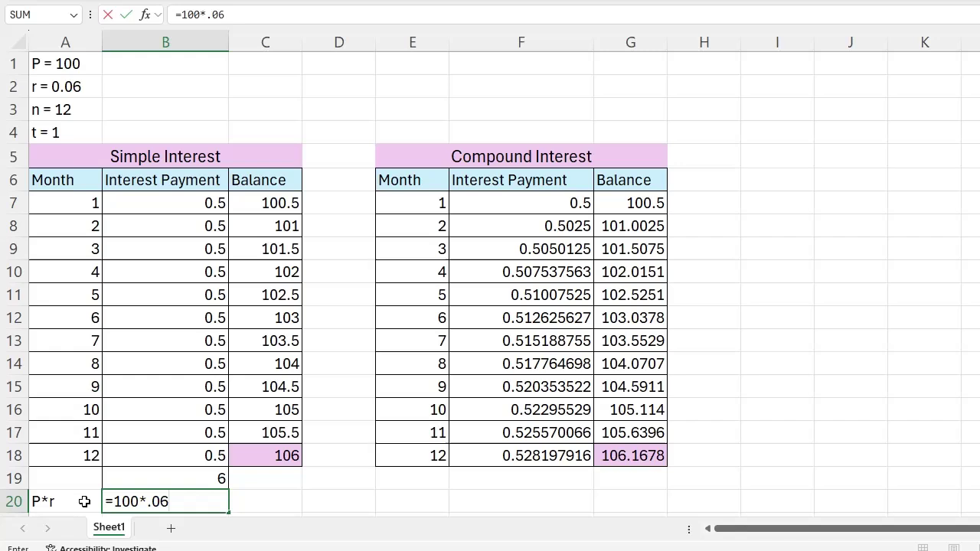
{"action": "key", "text": "Return"}
{"action": "key", "text": "Up"}
Change the A20 label to 'P*r =' and select A20:B20
{"action": "key", "text": "Left"}
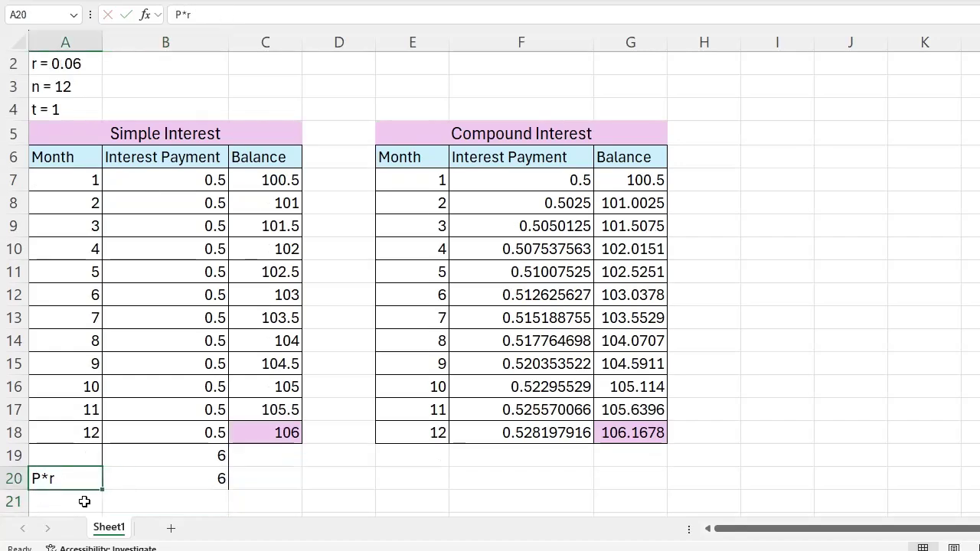
{"action": "key", "text": "Right"}
{"action": "key", "text": "Left"}
{"action": "key", "text": "Right"}
{"action": "key", "text": "Left"}
{"action": "double_click", "coordinate": [77, 475]}
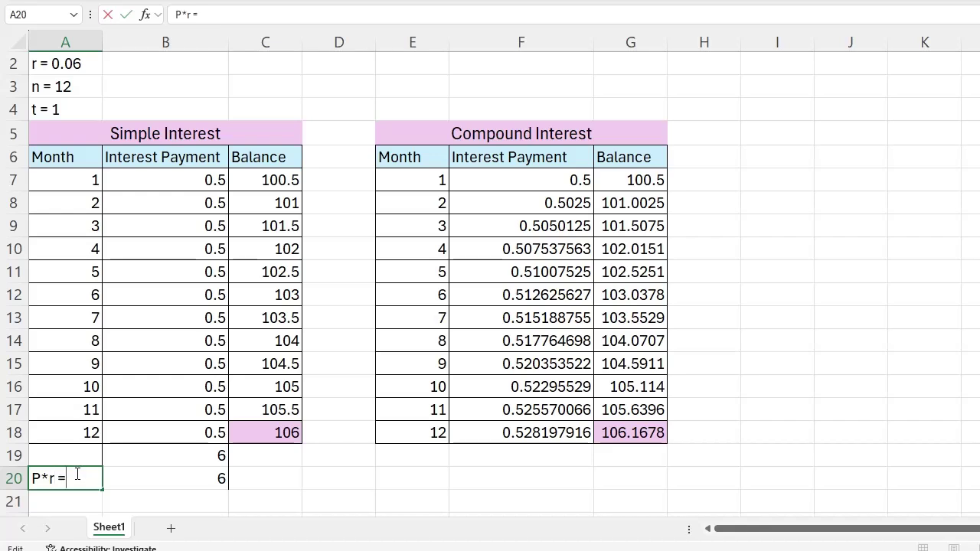
{"action": "key", "text": "Return"}
{"action": "key", "text": "Up"}
{"action": "key", "text": "Right"}
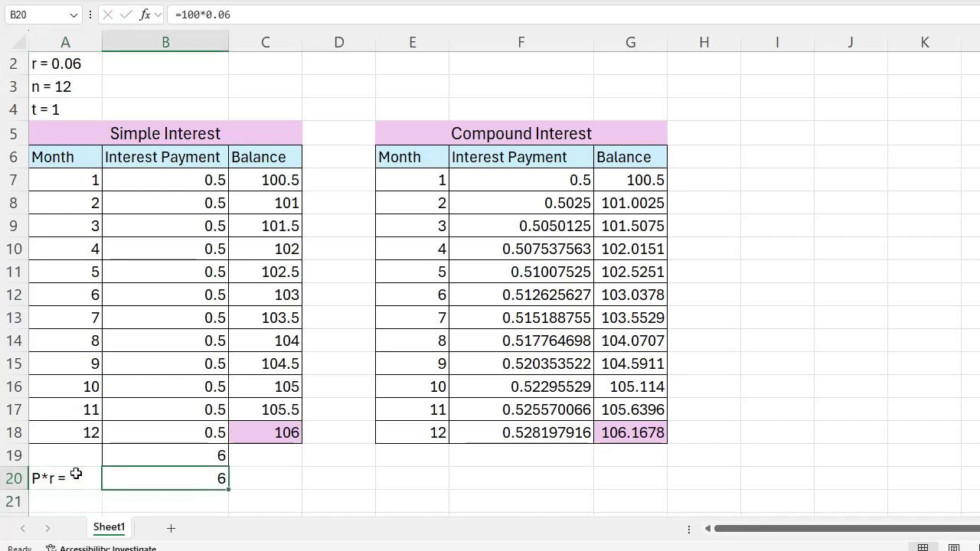
{"action": "key", "text": "shift+Left"}
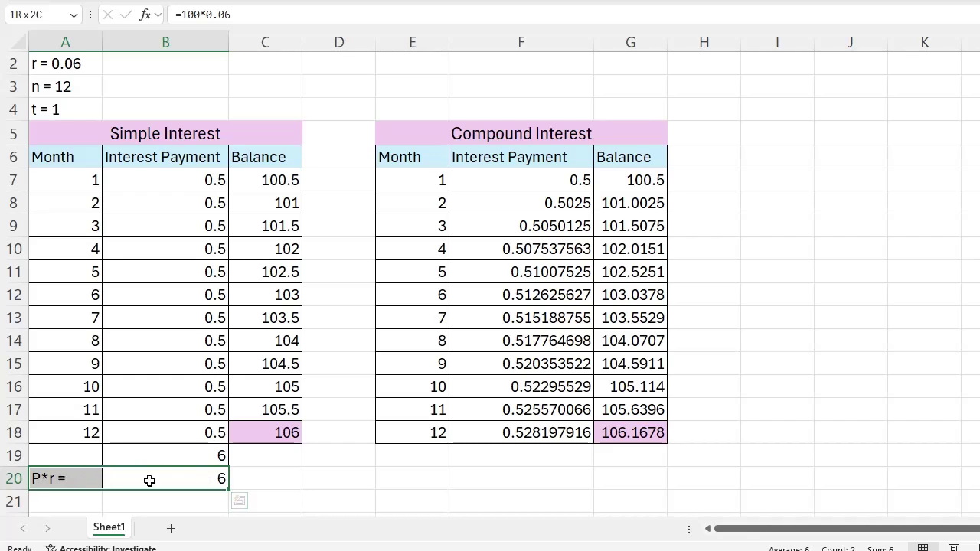
{"action": "left_click", "coordinate": [567, 128]}
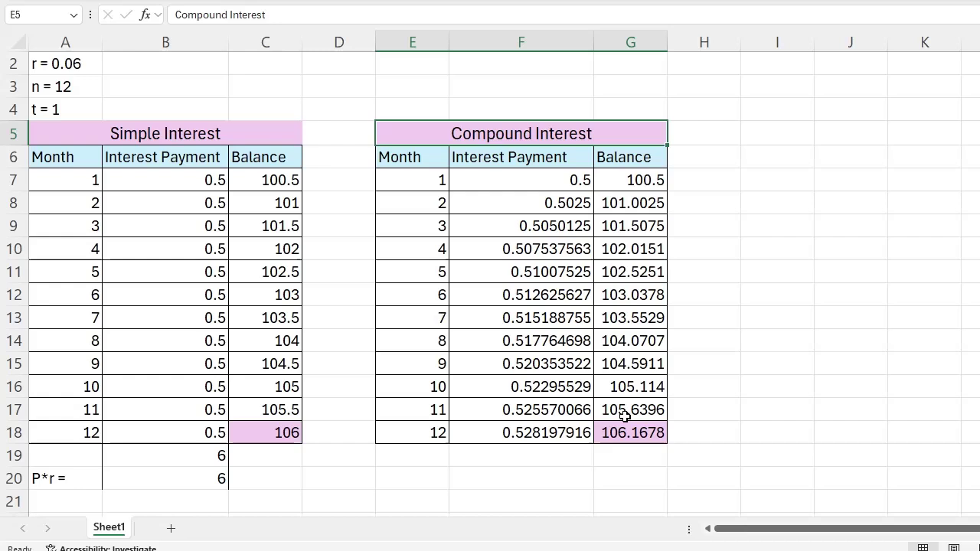
{"action": "scroll", "coordinate": [625, 416], "scroll_direction": "up", "scroll_amount": 1}
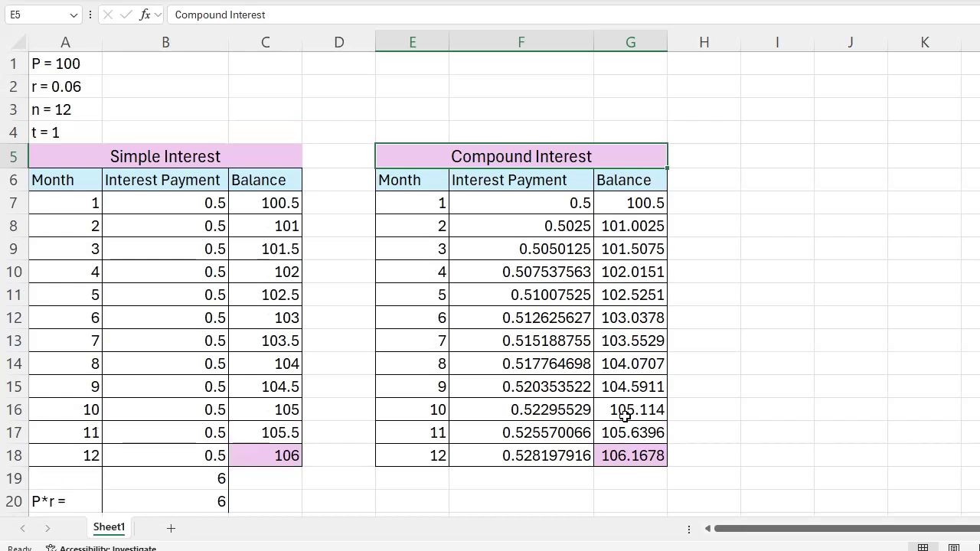
{"action": "double_click", "coordinate": [571, 205]}
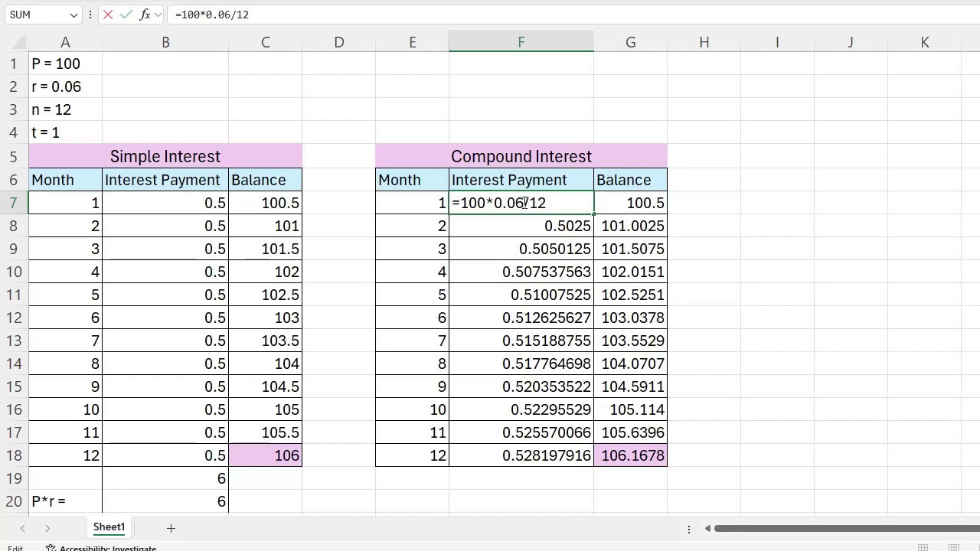
{"action": "key", "text": "Return"}
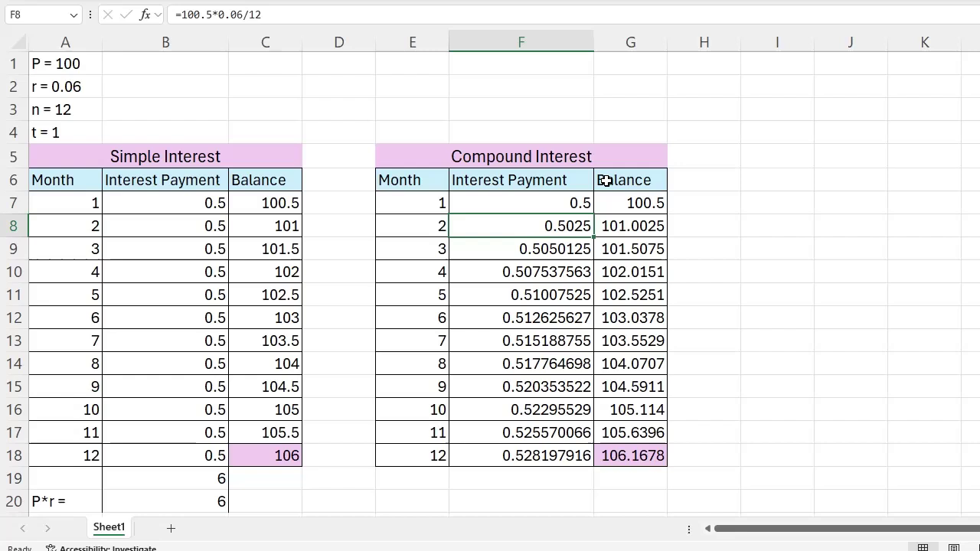
{"action": "double_click", "coordinate": [563, 226]}
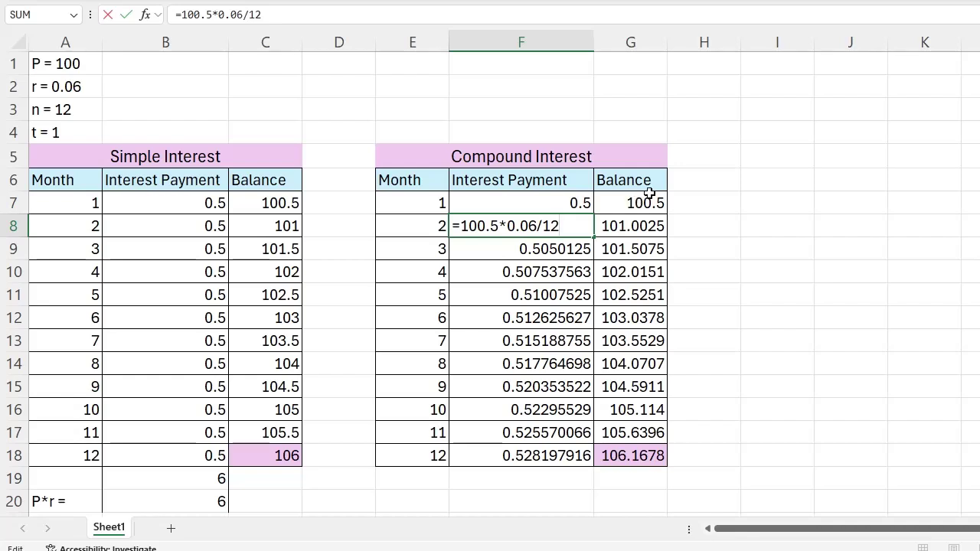
{"action": "key", "text": "Return"}
{"action": "double_click", "coordinate": [552, 252]}
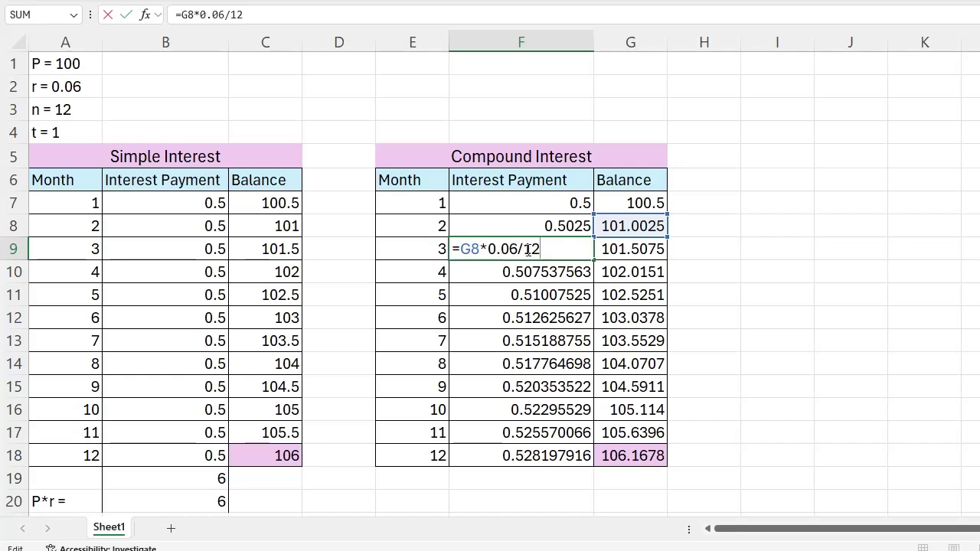
{"action": "key", "text": "Return"}
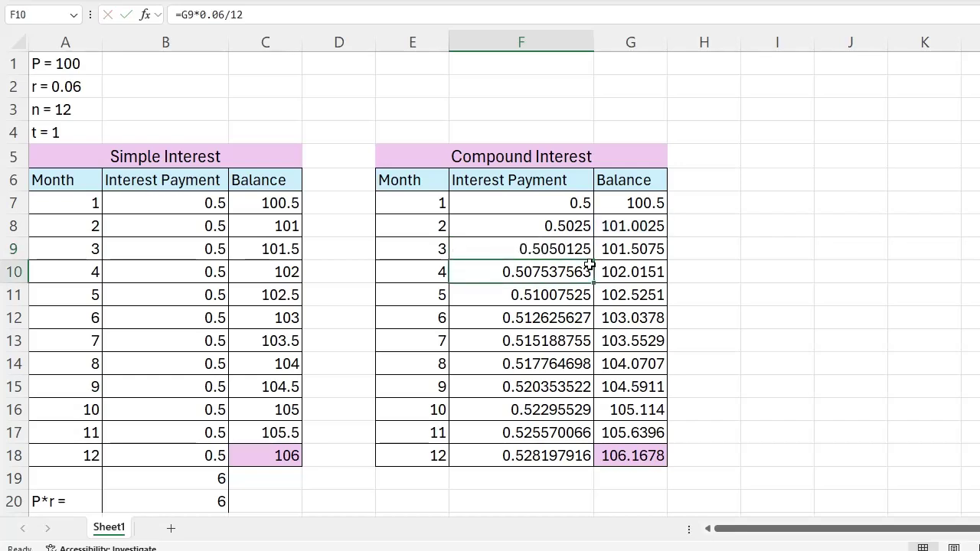
Total the compound interest payments F7:F18 in F19 with =SUM, giving 6.167781186
{"action": "left_click", "coordinate": [520, 485]}
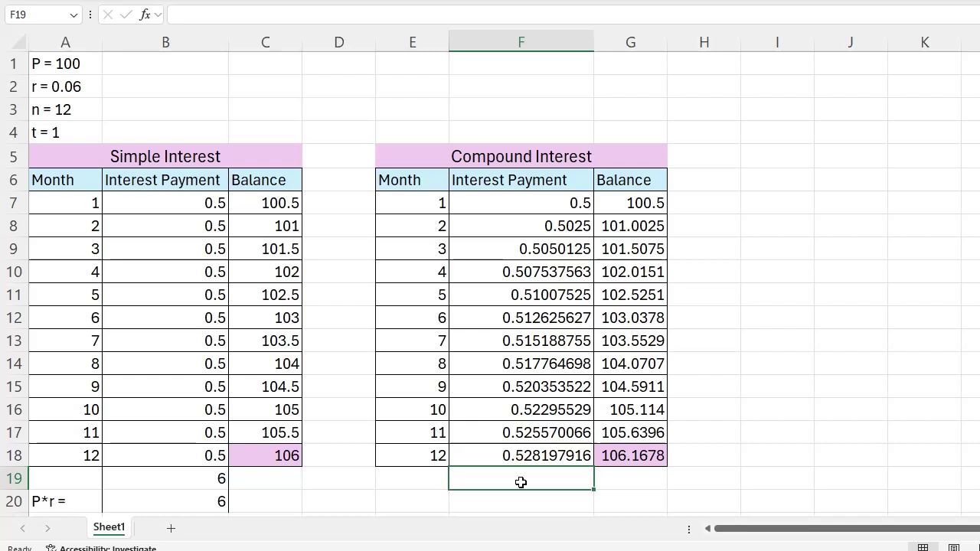
{"action": "type", "text": "="}
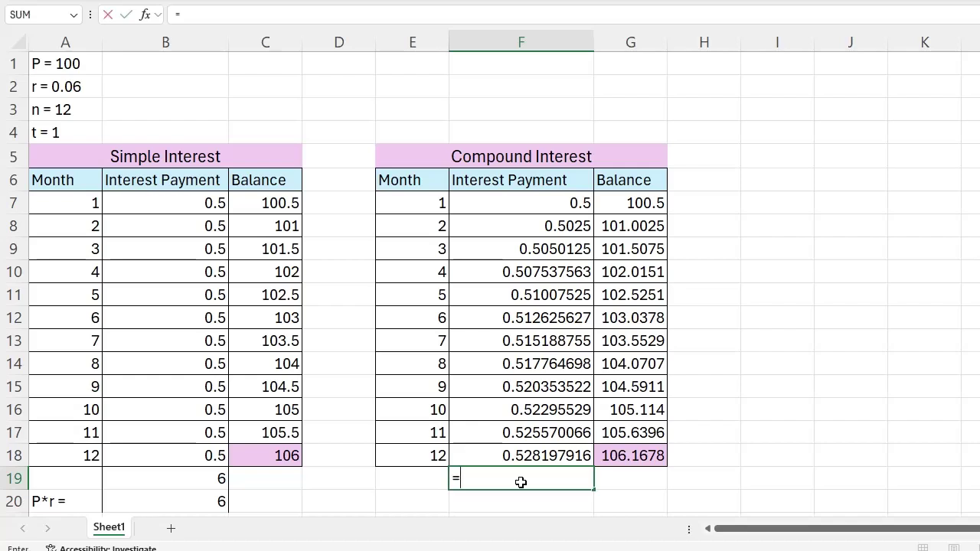
{"action": "type", "text": "sum("}
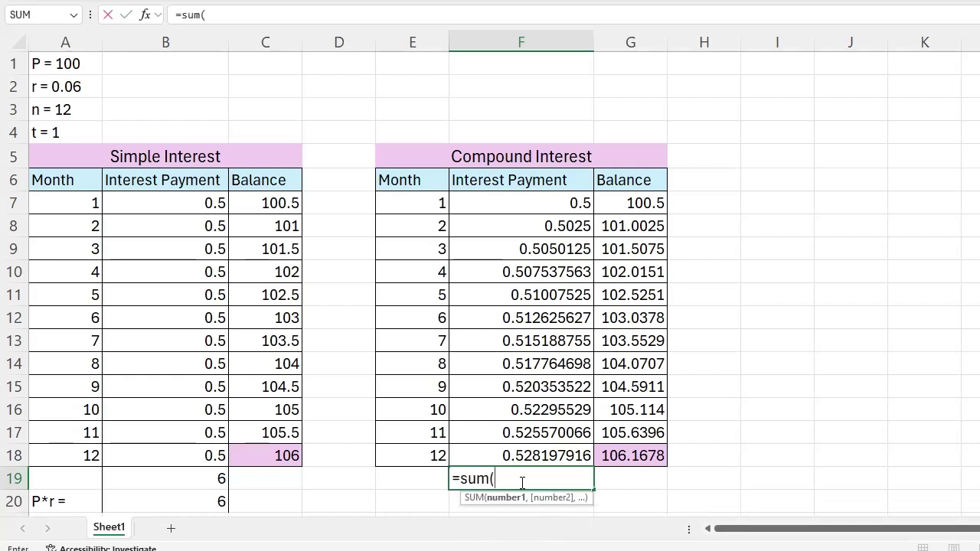
{"action": "type", "text": "F1"}
{"action": "key", "text": "BackSpace"}
{"action": "key", "text": "Up"}
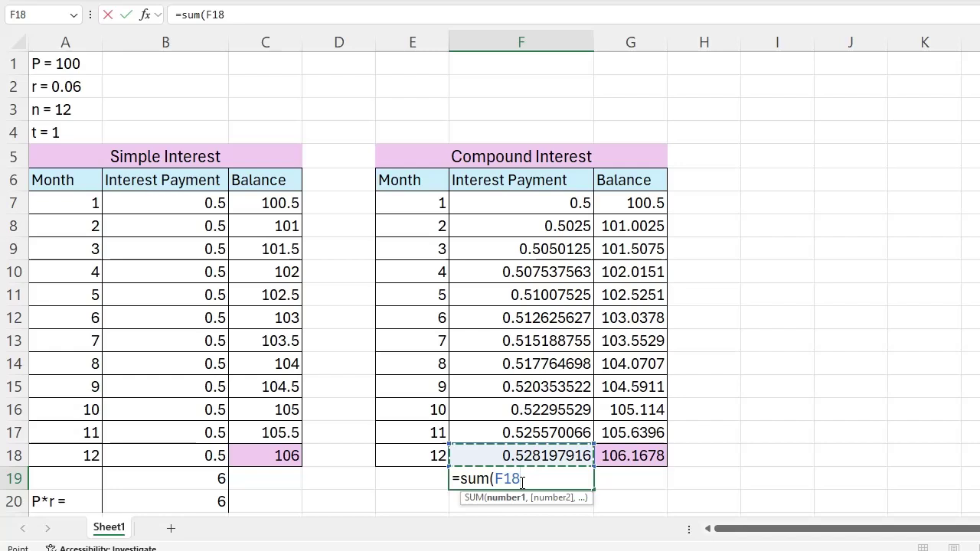
{"action": "key", "text": "shift+Up"}
{"action": "key", "text": "shift+Up"}
{"action": "key", "text": "shift+Up"}
{"action": "key", "text": "shift+Up"}
{"action": "key", "text": "shift+Up"}
{"action": "key", "text": "shift+Up"}
{"action": "key", "text": "shift+Up"}
{"action": "key", "text": "shift+Up"}
{"action": "key", "text": "shift+Up"}
{"action": "key", "text": "shift+Up"}
{"action": "key", "text": "shift+Up"}
{"action": "key", "text": "Return"}
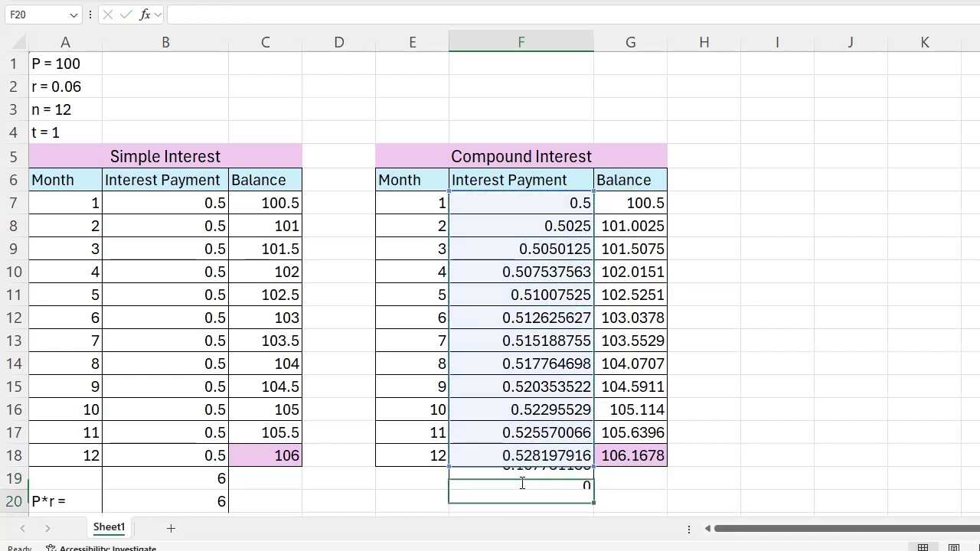
Label cell E20 'P*APY =' below the compound interest total
{"action": "key", "text": "Left"}
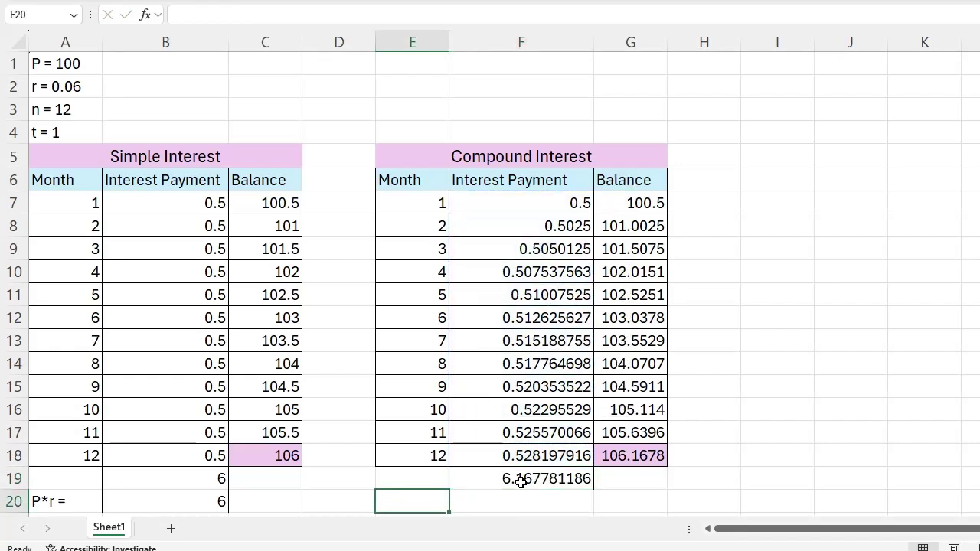
{"action": "type", "text": "P*"}
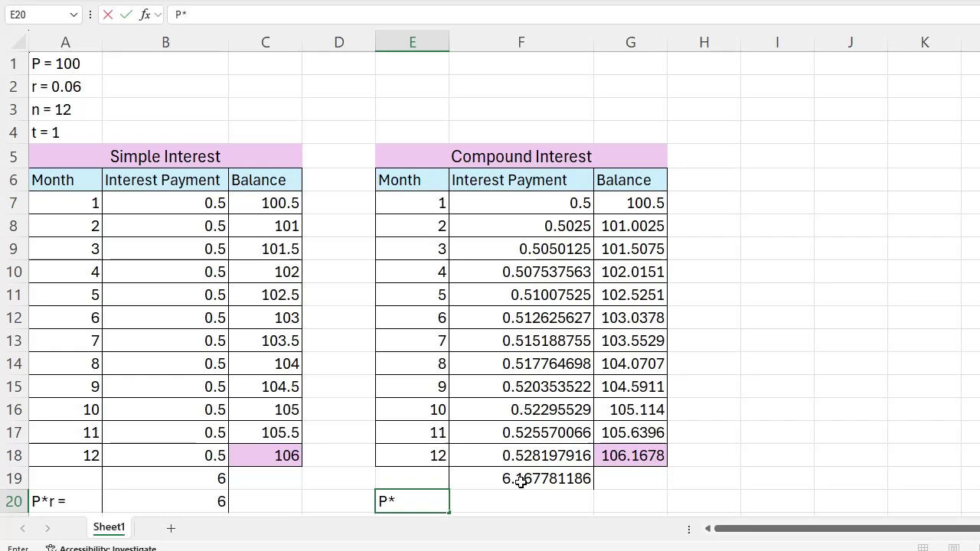
{"action": "type", "text": "APY"}
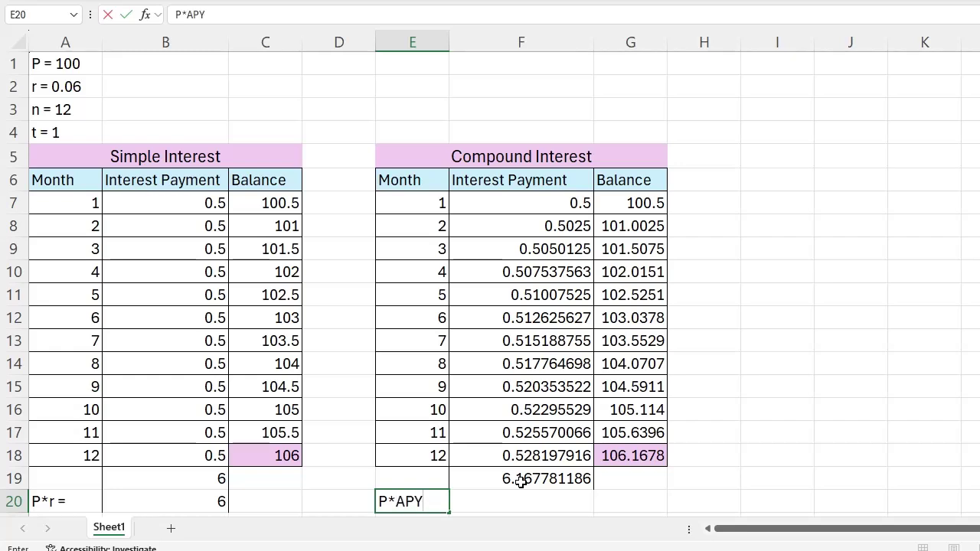
{"action": "type", "text": " ="}
{"action": "left_click", "coordinate": [520, 480]}
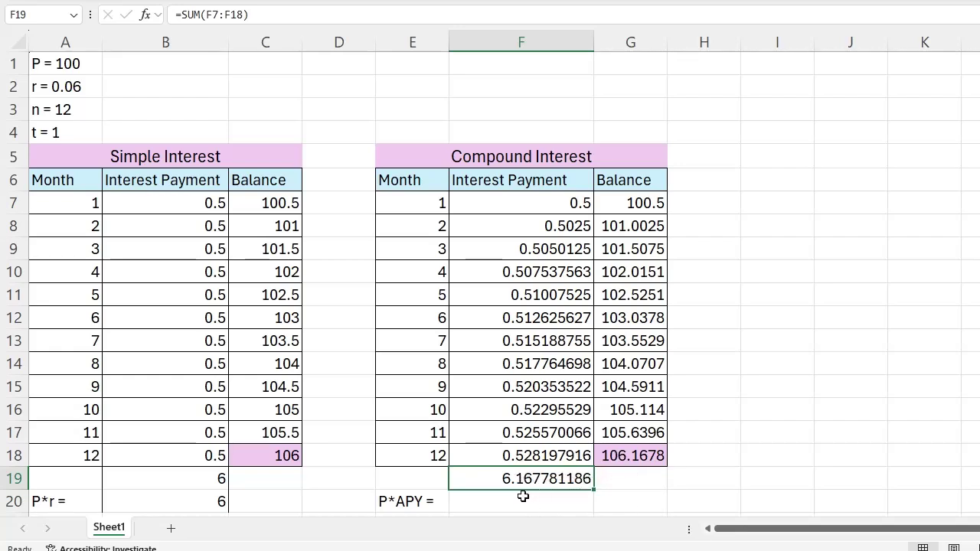
{"action": "left_click", "coordinate": [523, 496]}
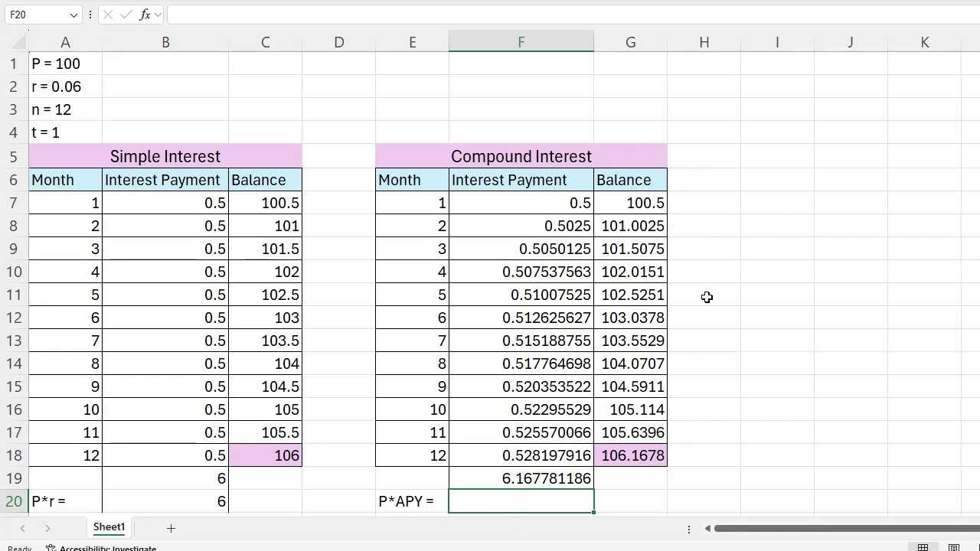
Add the note 'APY = Rate of return with compounding' in cell I8
{"action": "left_click", "coordinate": [765, 220]}
{"action": "type", "text": "AP"}
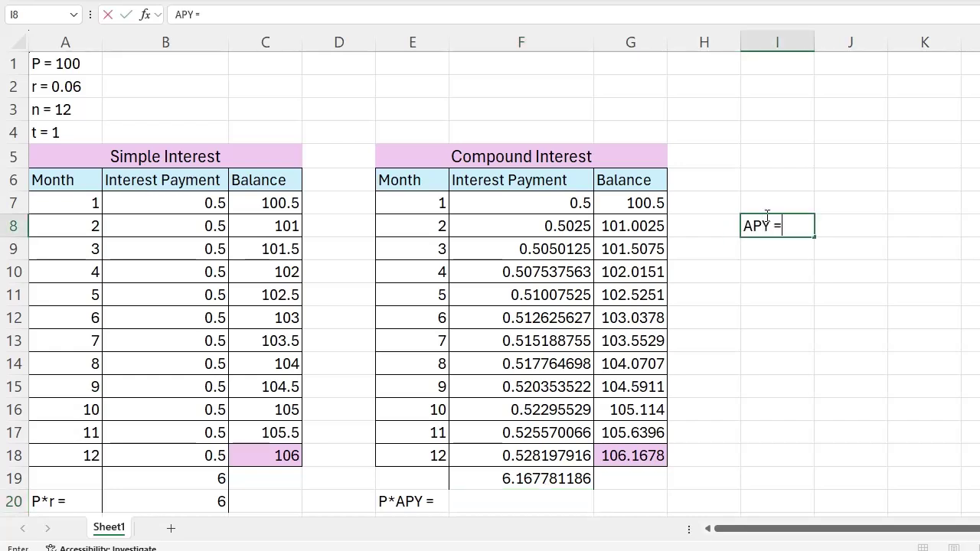
{"action": "type", "text": "Y "}
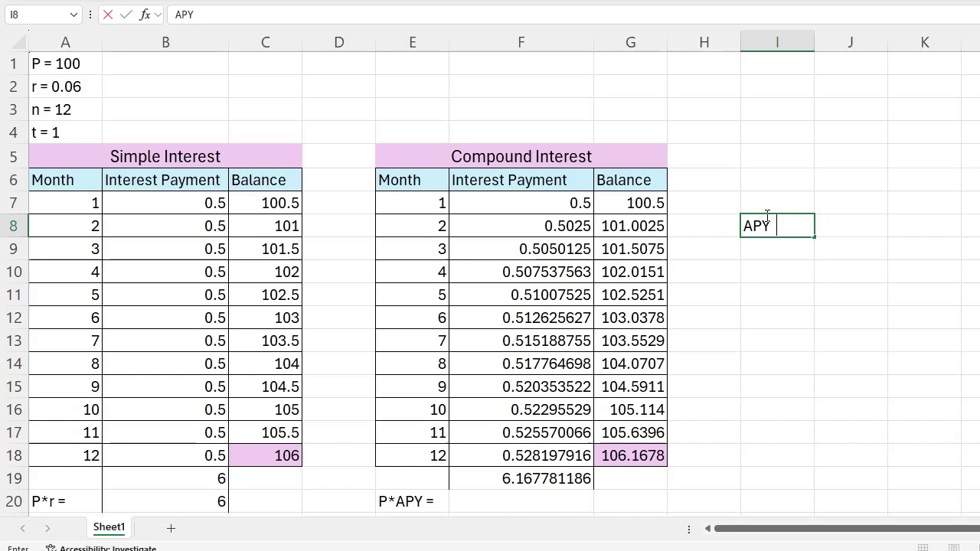
{"action": "type", "text": "= Ret"}
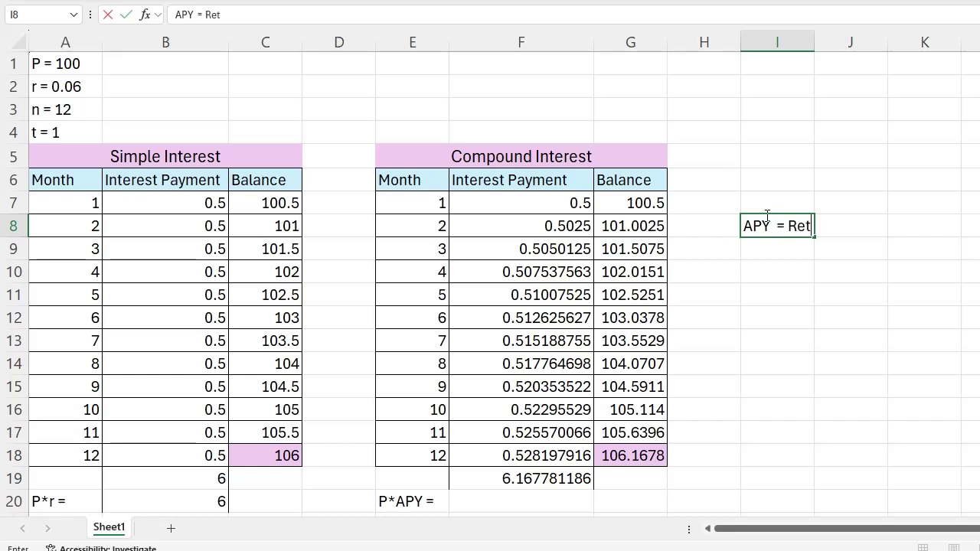
{"action": "type", "text": "at"}
{"action": "key", "text": "BackSpace"}
{"action": "key", "text": "BackSpace"}
{"action": "key", "text": "BackSpace"}
{"action": "key", "text": "BackSpace"}
{"action": "type", "text": "ate io"}
{"action": "key", "text": "BackSpace"}
{"action": "key", "text": "BackSpace"}
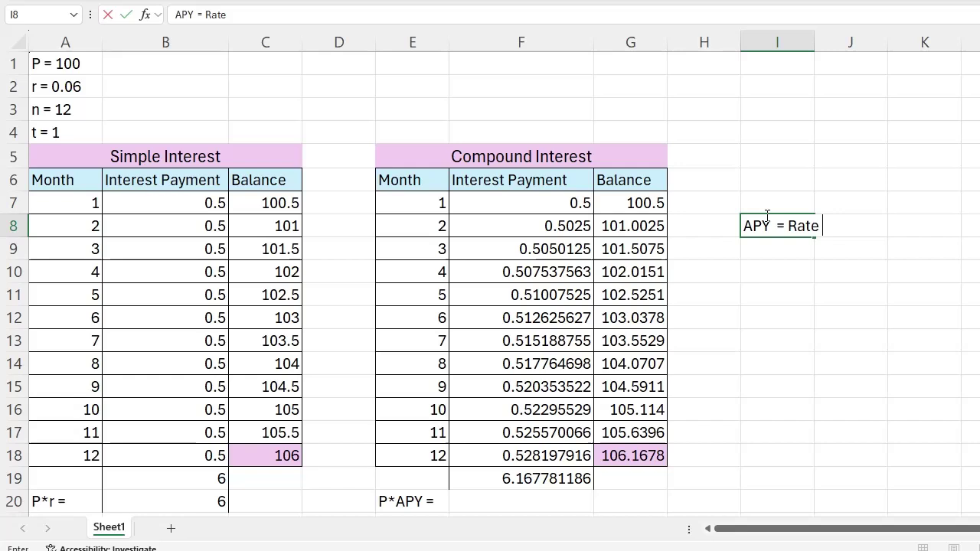
{"action": "type", "text": "of re"}
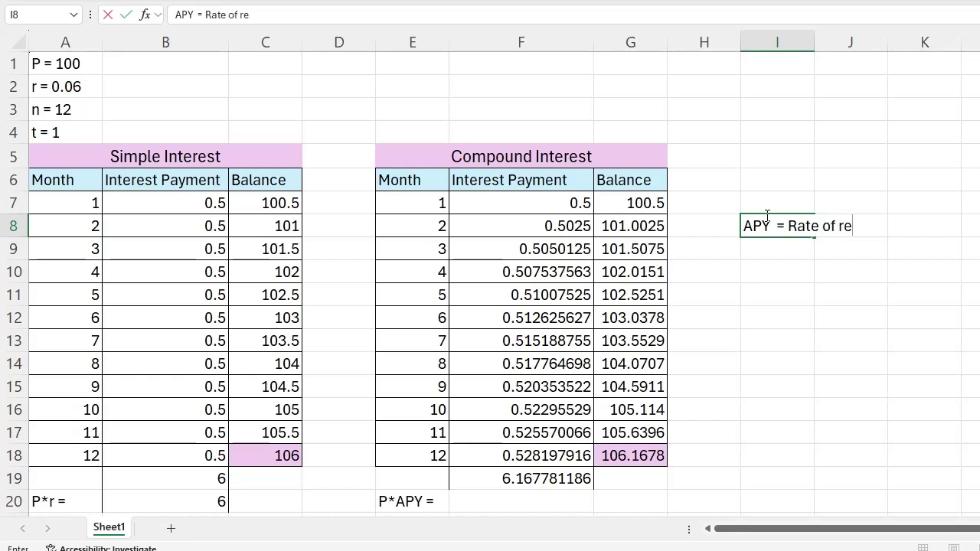
{"action": "type", "text": "turn wi"}
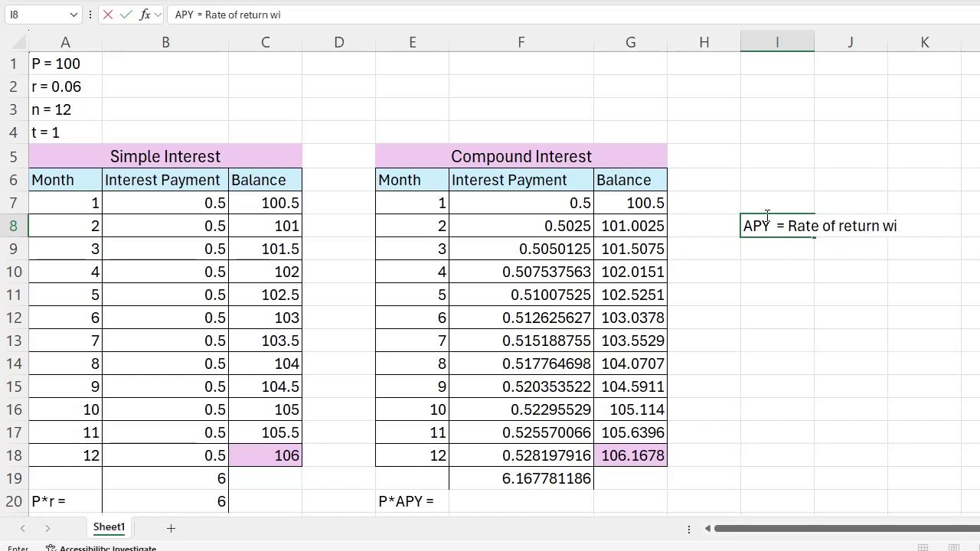
{"action": "type", "text": "th compo"}
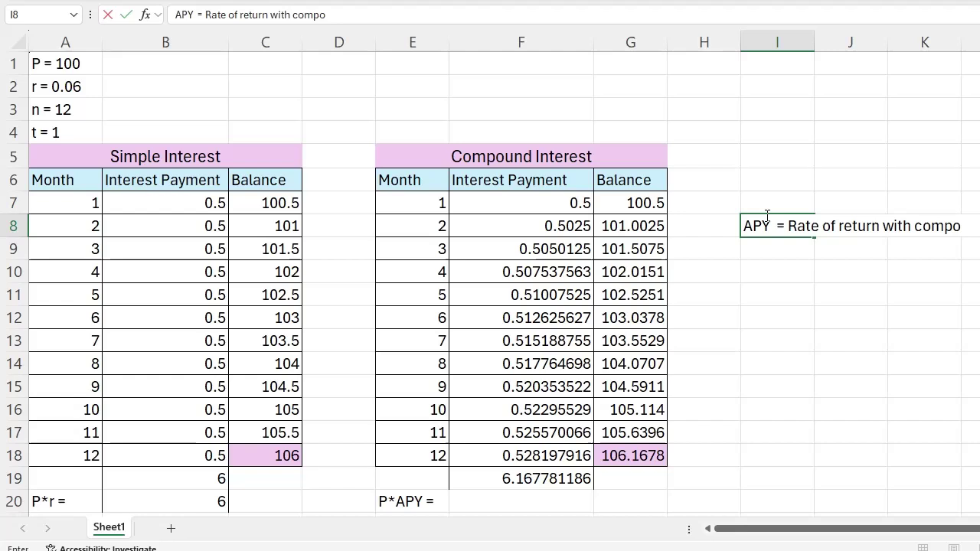
{"action": "type", "text": "unding"}
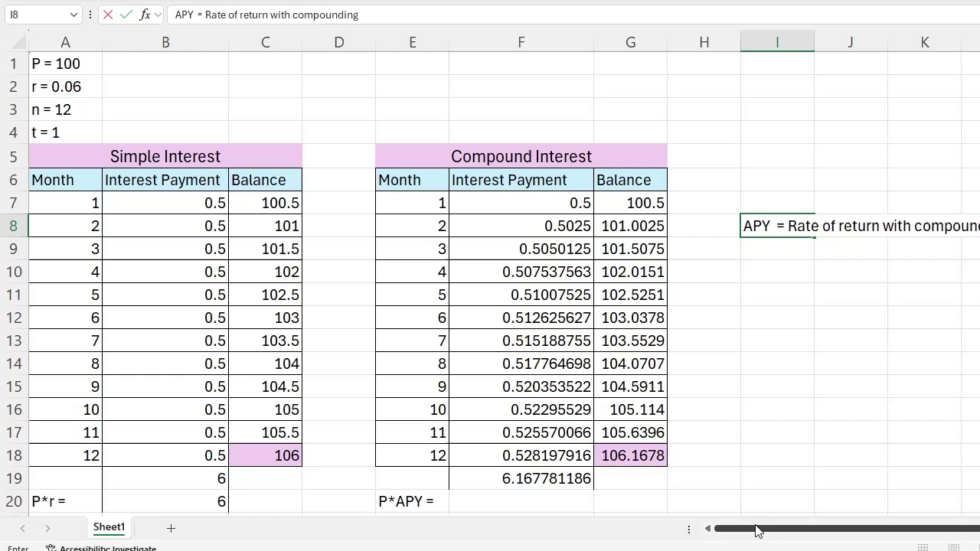
{"action": "left_click", "coordinate": [777, 450]}
{"action": "left_click", "coordinate": [827, 532]}
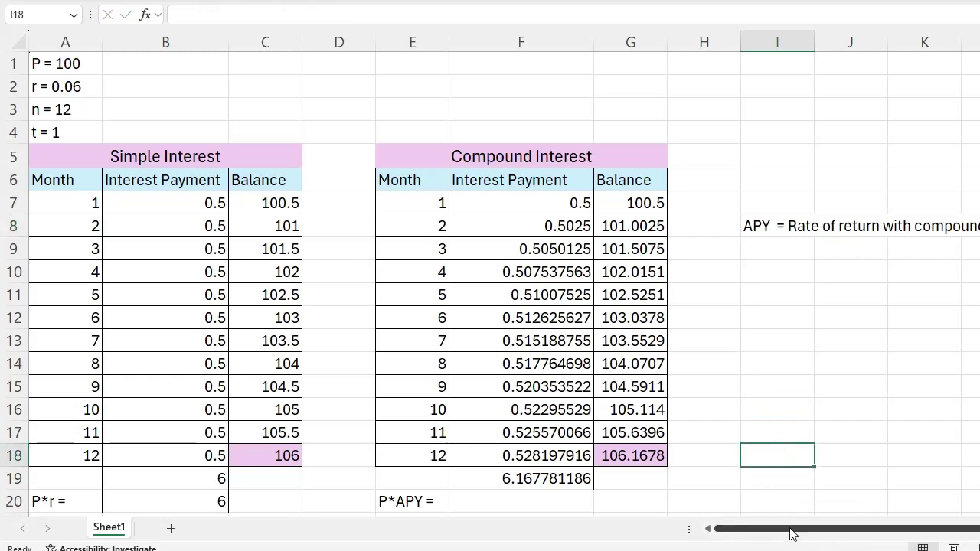
Write the note '(A-P)/P' in cell I9 below the APY definition
{"action": "left_click", "coordinate": [793, 532]}
{"action": "left_click_drag", "start_coordinate": [792, 532], "coordinate": [812, 529]}
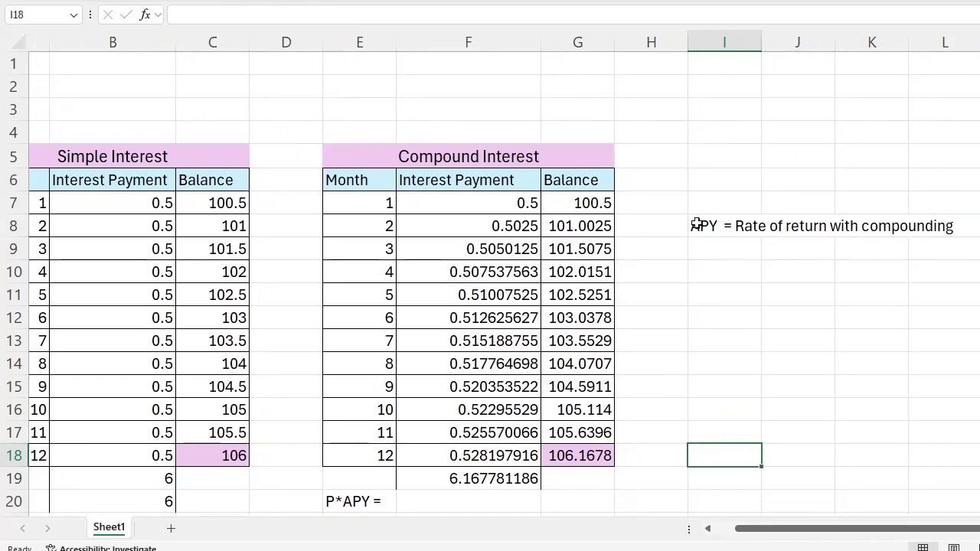
{"action": "left_click", "coordinate": [737, 256]}
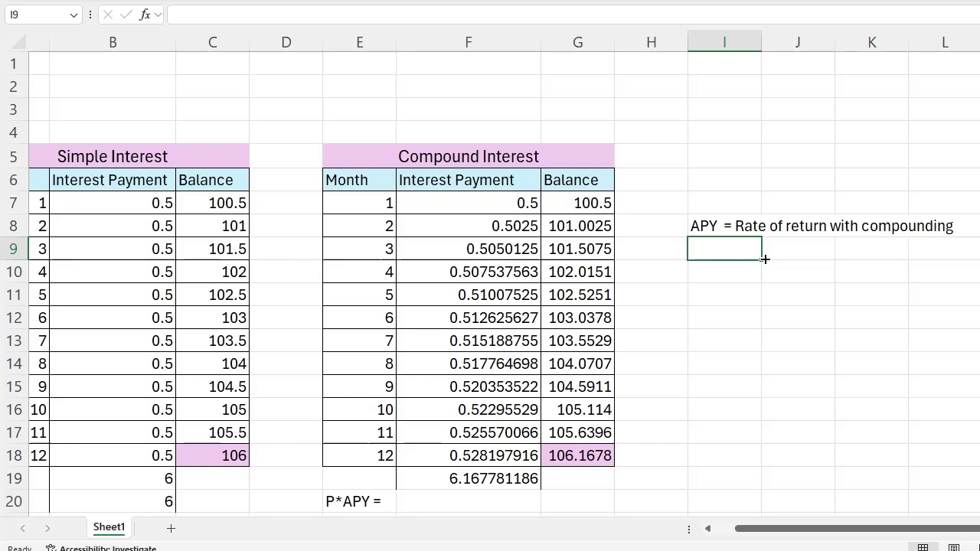
{"action": "type", "text": "(A"}
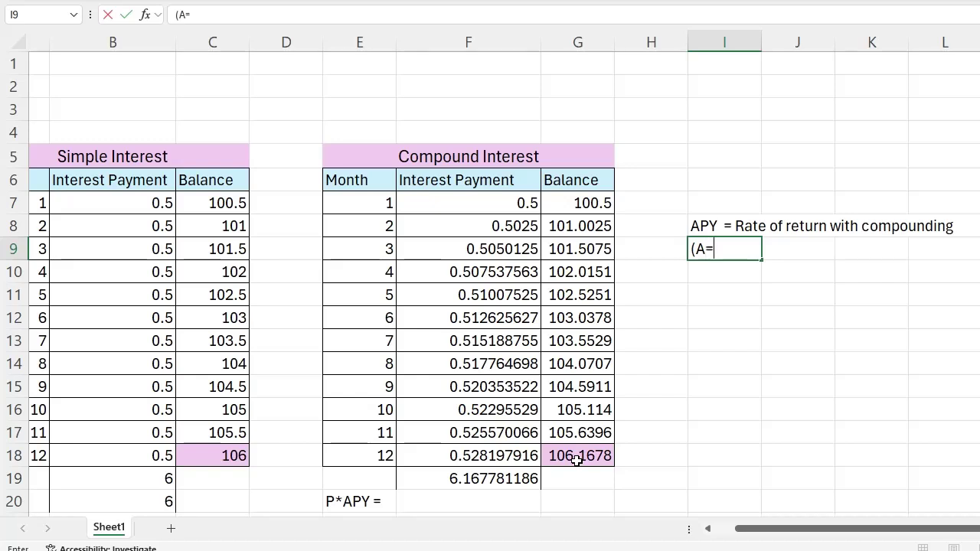
{"action": "type", "text": "-P)/"}
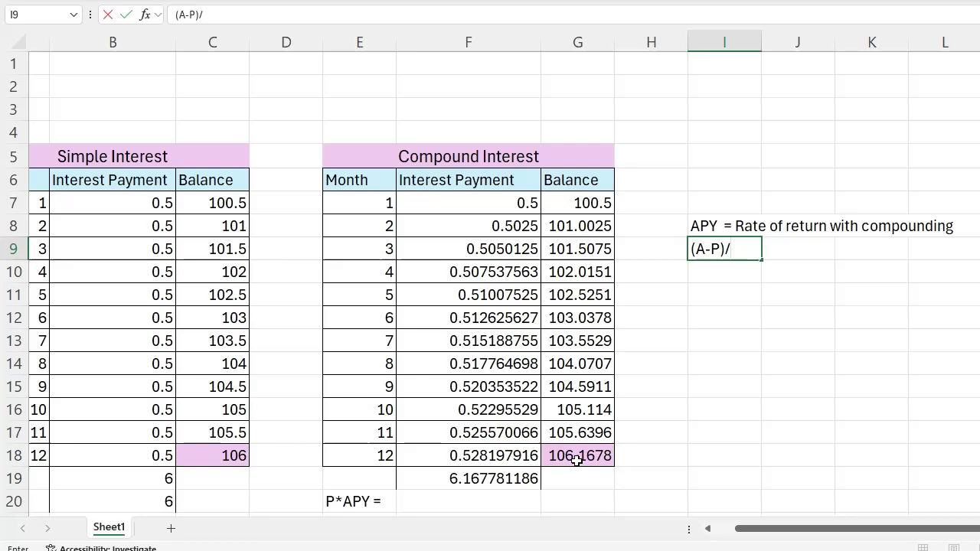
{"action": "type", "text": "P"}
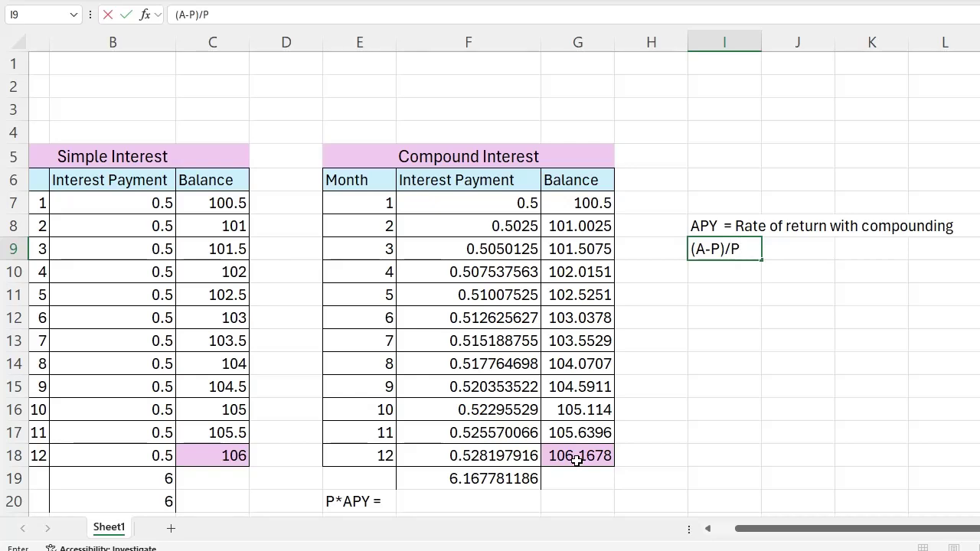
{"action": "left_click", "coordinate": [797, 317]}
{"action": "left_click", "coordinate": [718, 254]}
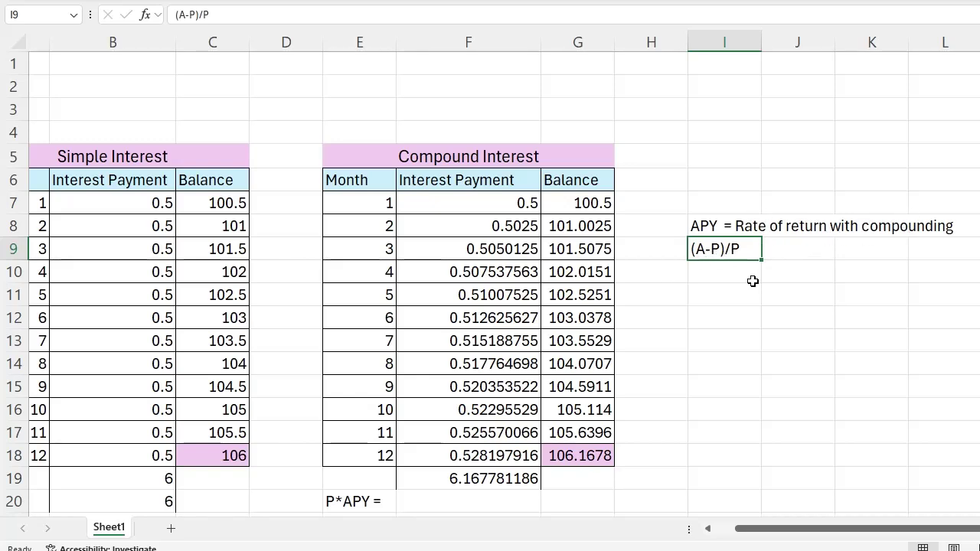
{"action": "left_click", "coordinate": [452, 500]}
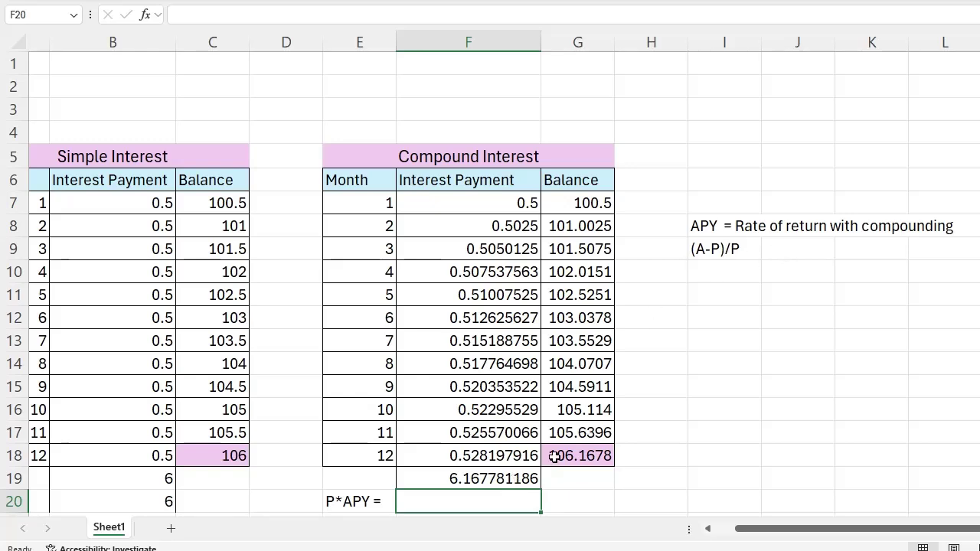
Compute APY in I11 as =(G18-100)/100, showing 0.061678
{"action": "left_click", "coordinate": [716, 286]}
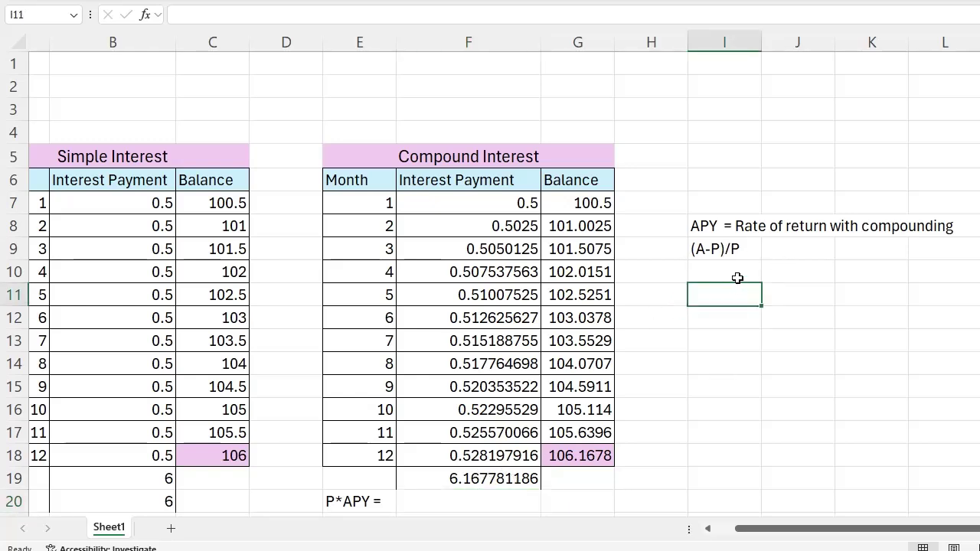
{"action": "type", "text": "="}
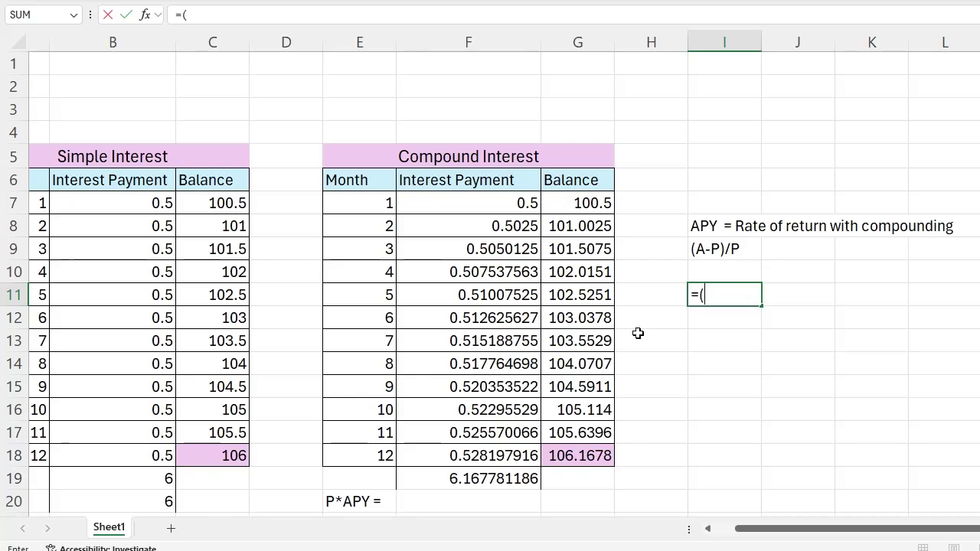
{"action": "type", "text": "("}
{"action": "left_click", "coordinate": [606, 451]}
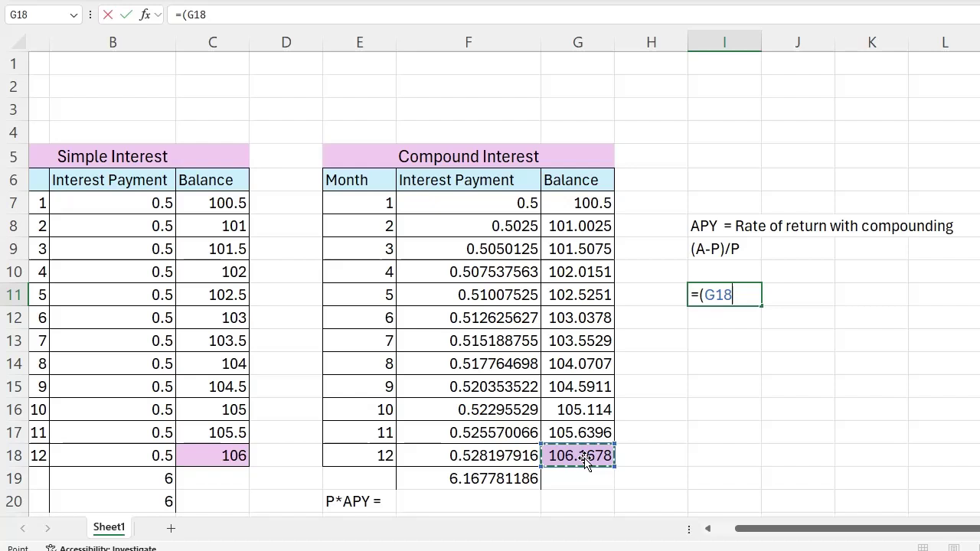
{"action": "type", "text": "-"}
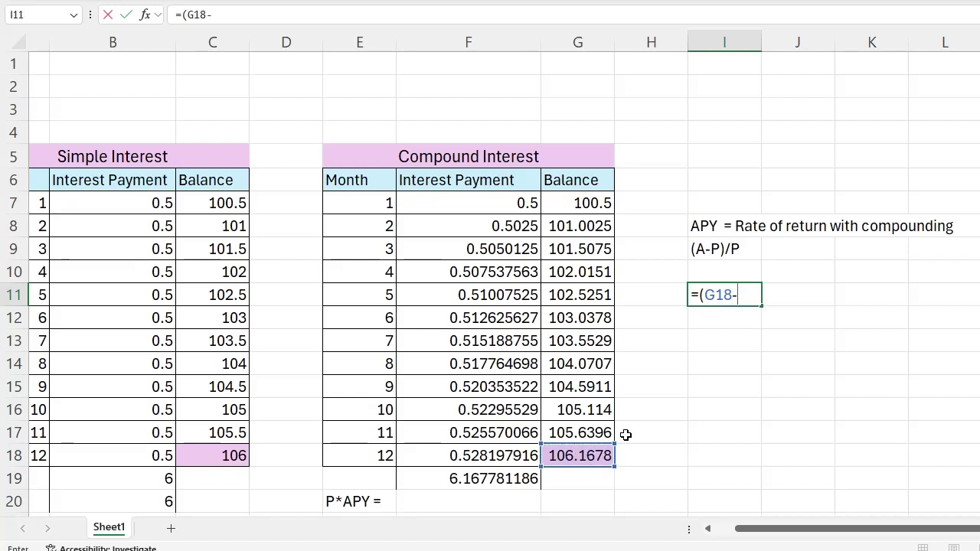
{"action": "type", "text": "100"}
{"action": "key", "text": "Return"}
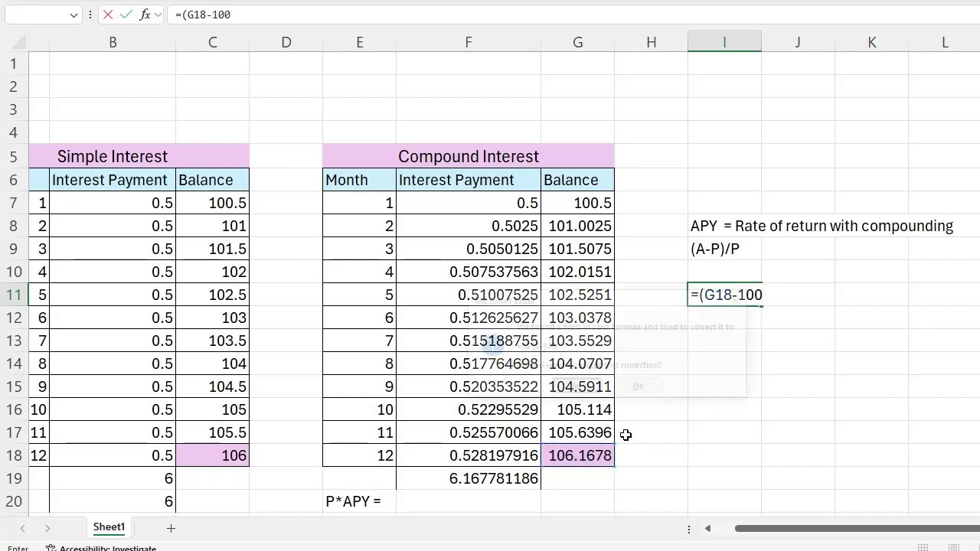
{"action": "key", "text": "Return"}
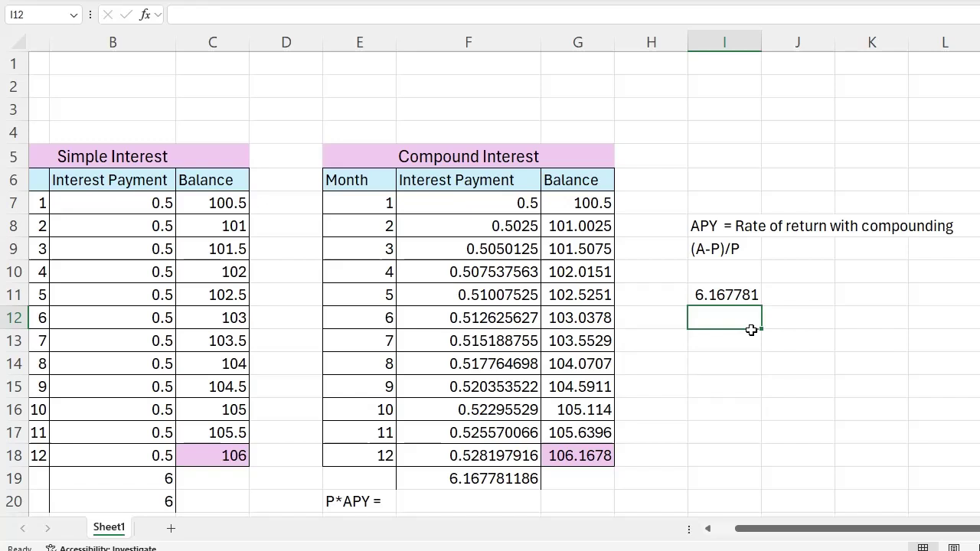
{"action": "left_click", "coordinate": [754, 294]}
{"action": "double_click", "coordinate": [754, 294]}
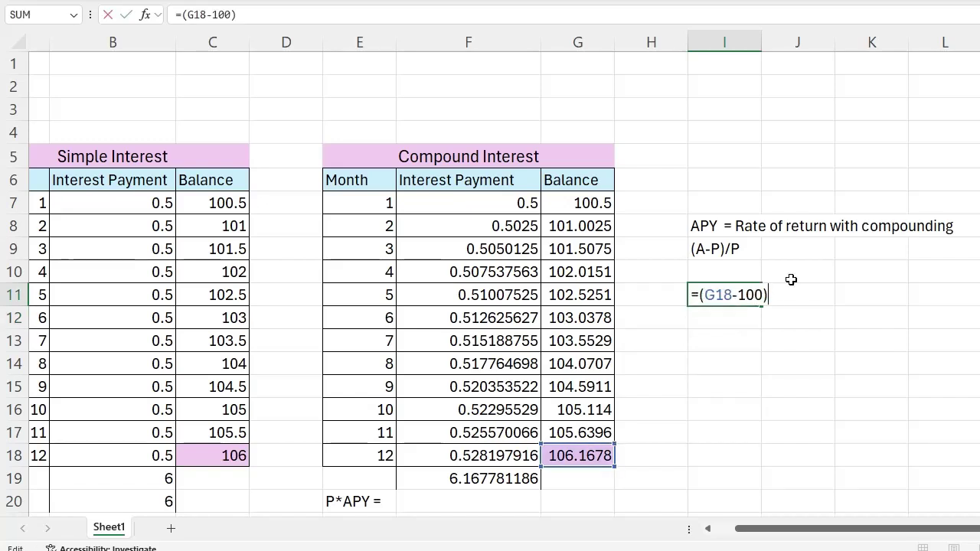
{"action": "type", "text": "/100"}
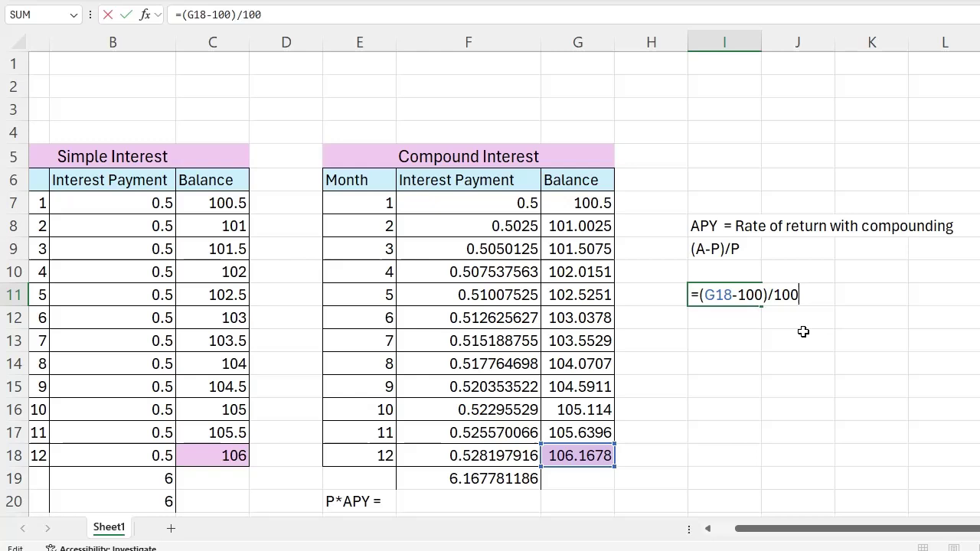
{"action": "key", "text": "Return"}
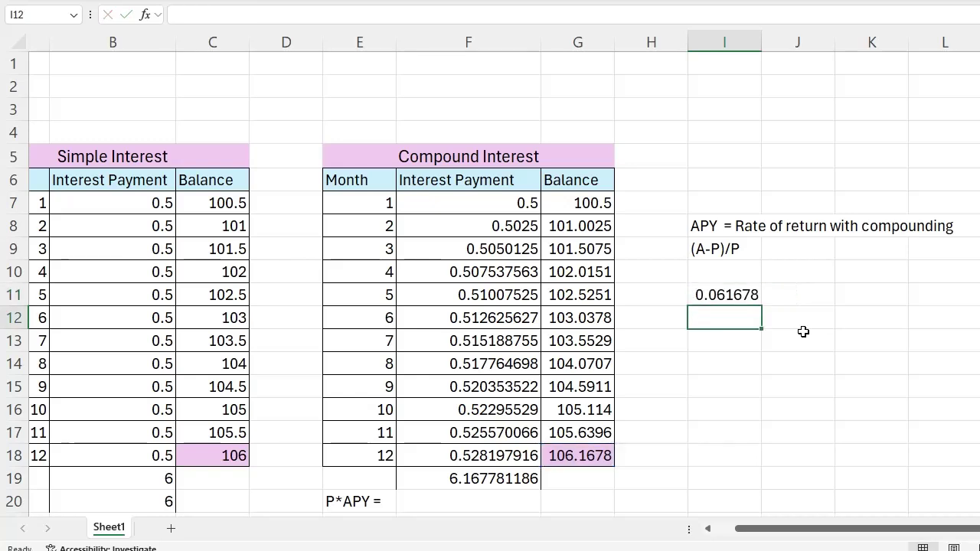
{"action": "key", "text": "Up"}
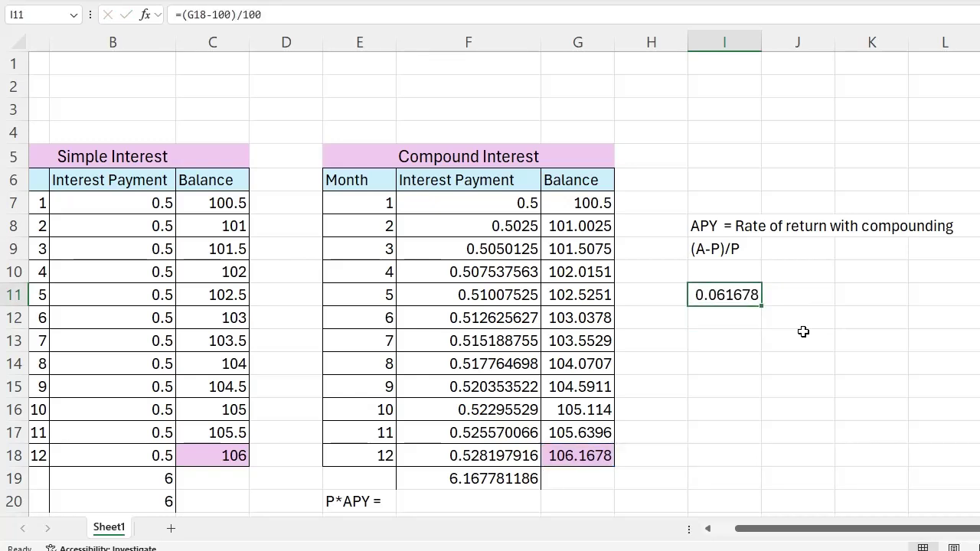
Enter =100*I11 in F20, giving 6.167781186, and compare it with the F19 total
{"action": "key", "text": "Down"}
{"action": "key", "text": "Down"}
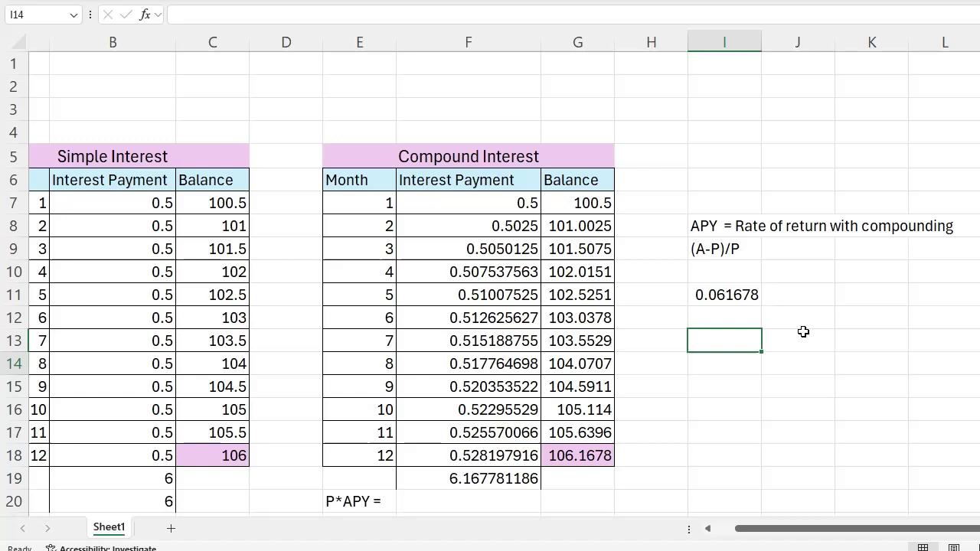
{"action": "key", "text": "Down"}
{"action": "key", "text": "Down"}
{"action": "key", "text": "Down"}
{"action": "key", "text": "Left"}
{"action": "key", "text": "Left"}
{"action": "key", "text": "Down"}
{"action": "key", "text": "Down"}
{"action": "key", "text": "Left"}
{"action": "key", "text": "Down"}
{"action": "key", "text": "Down"}
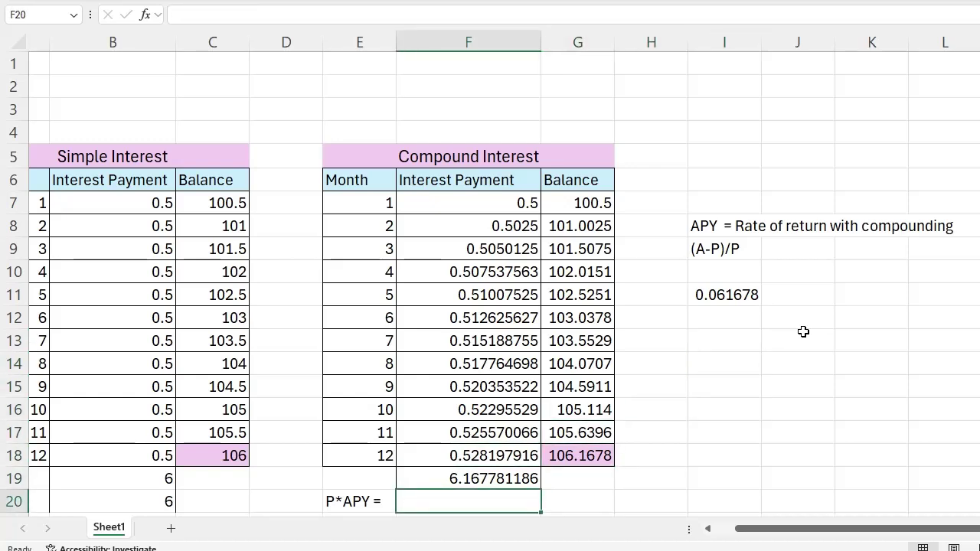
{"action": "type", "text": "=100"}
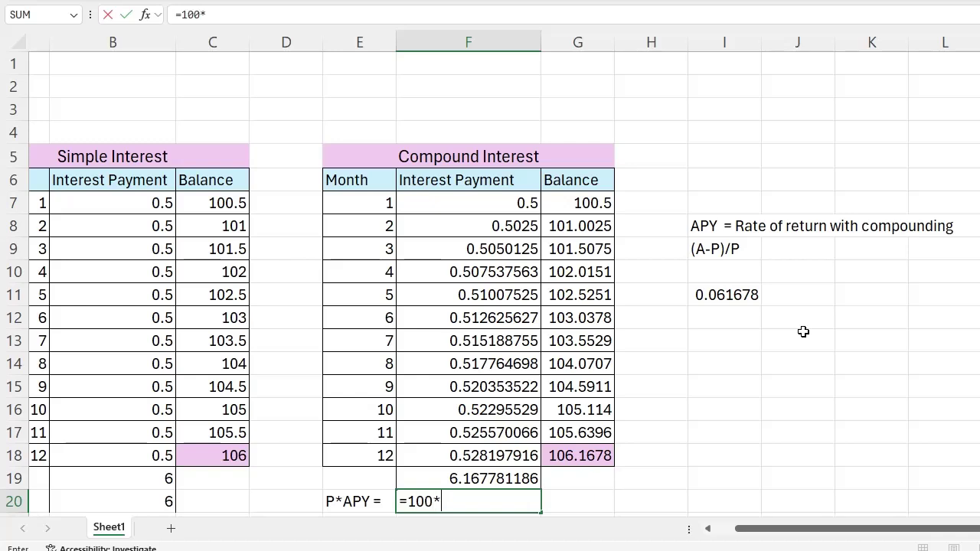
{"action": "type", "text": "*"}
{"action": "left_click", "coordinate": [724, 294]}
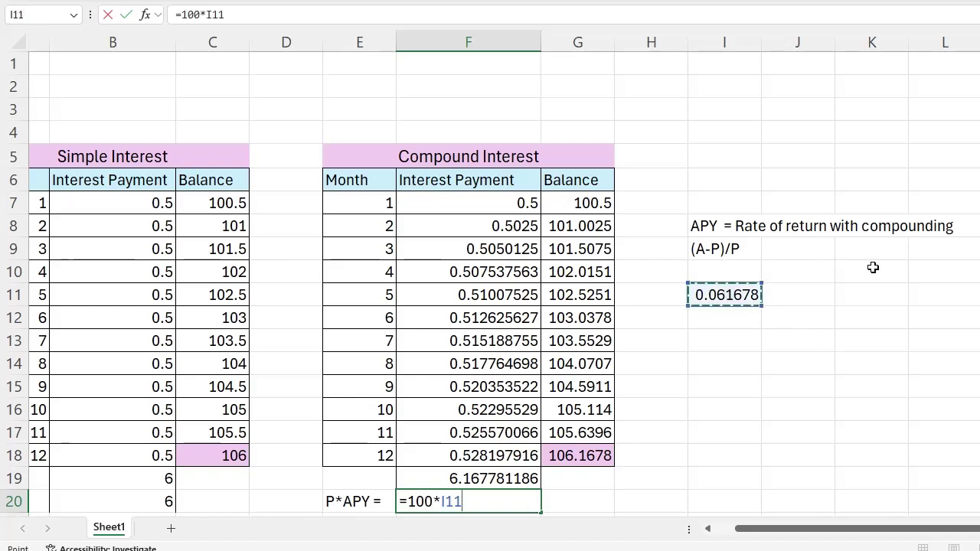
{"action": "key", "text": "Return"}
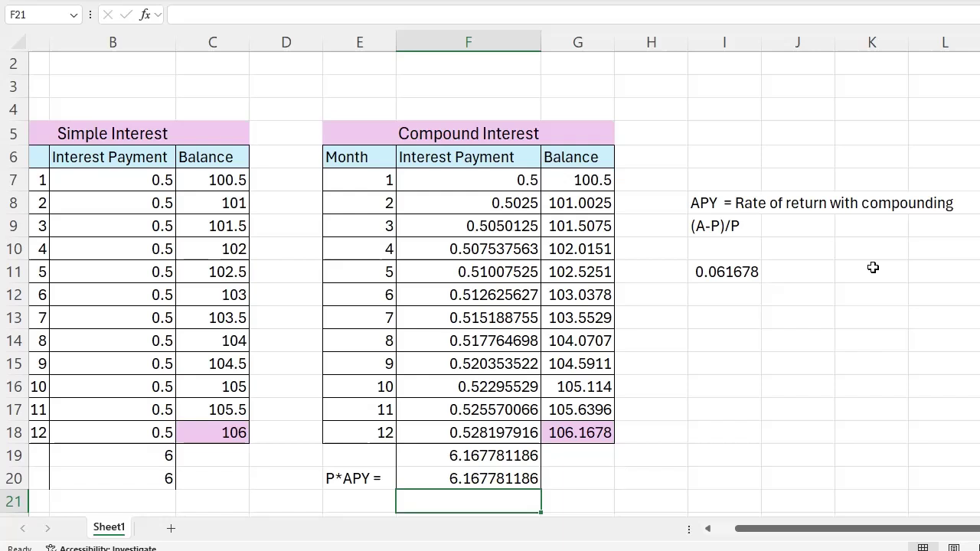
{"action": "left_click", "coordinate": [511, 454]}
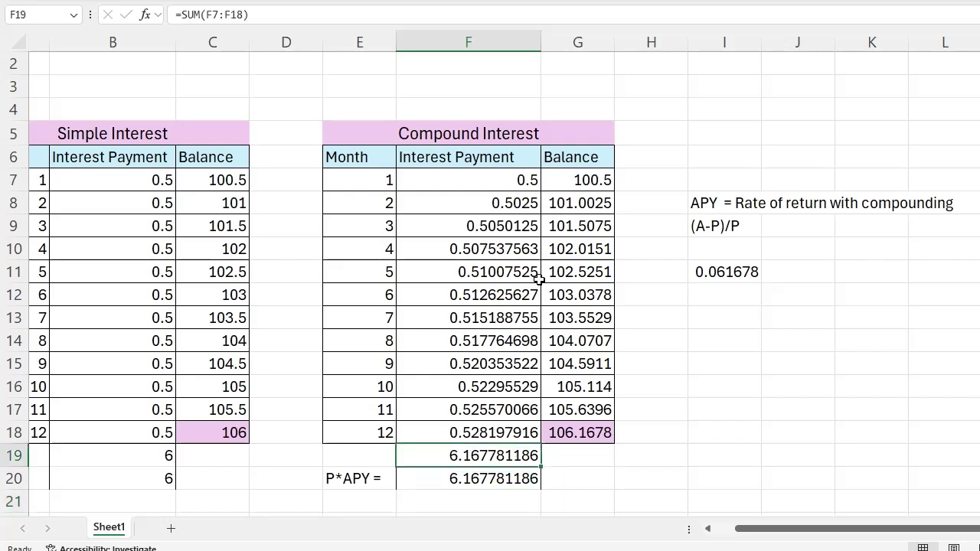
{"action": "left_click", "coordinate": [531, 476]}
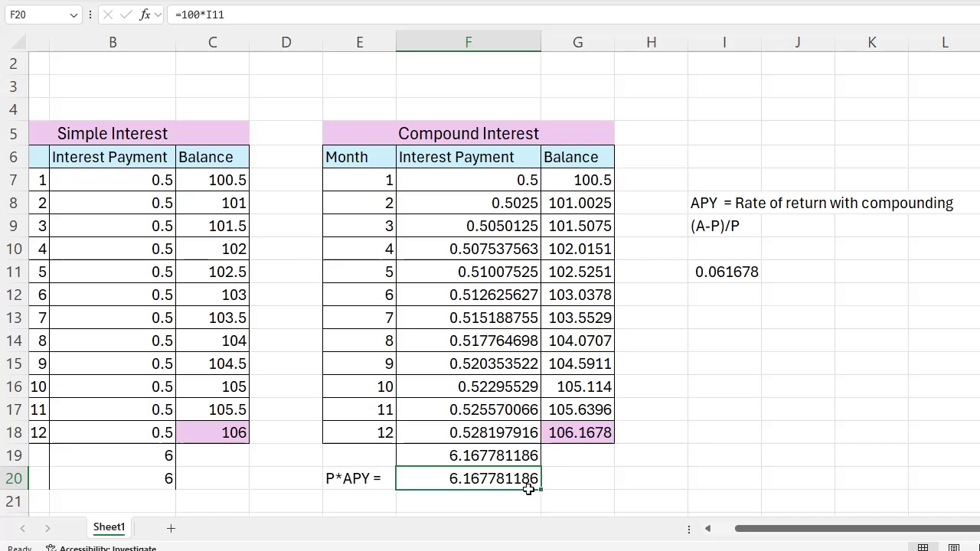
{"action": "left_click", "coordinate": [335, 478]}
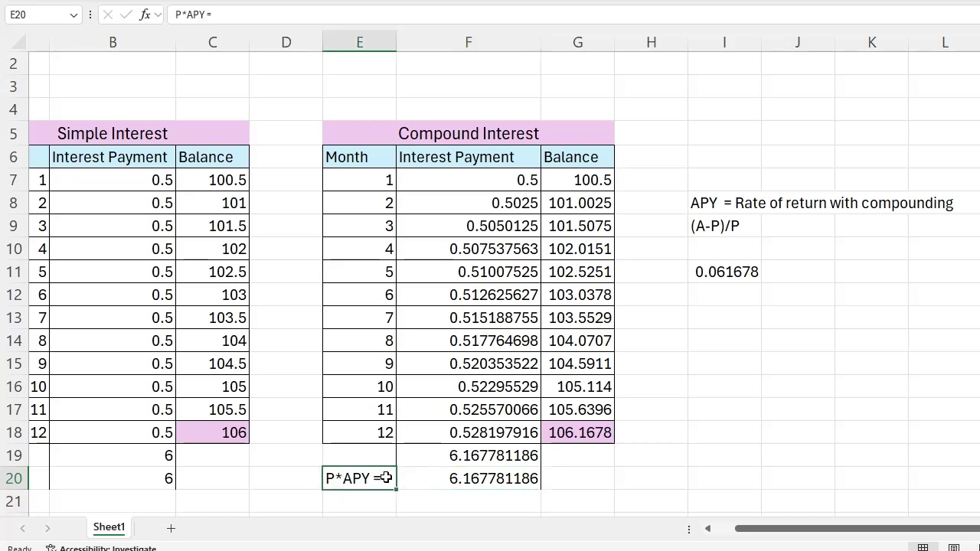
{"action": "left_click", "coordinate": [487, 478]}
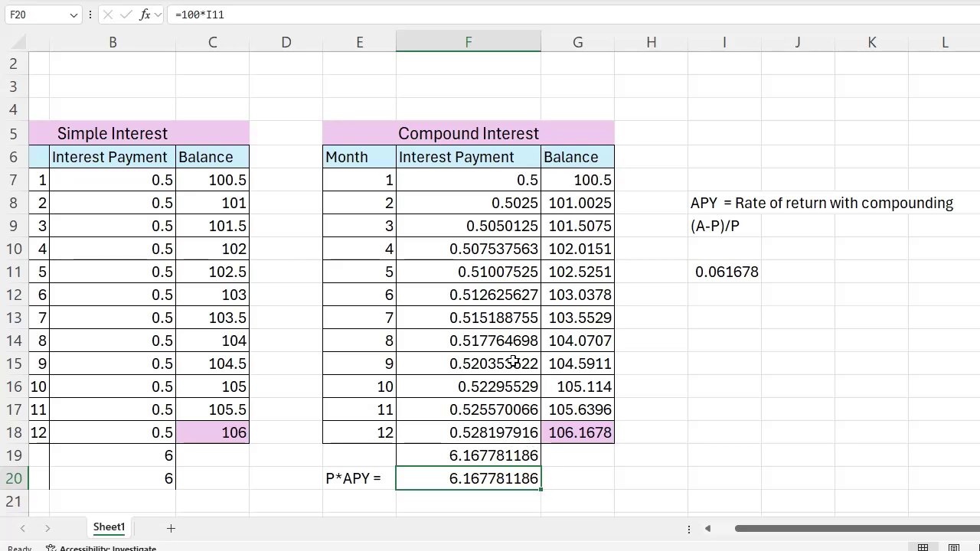
{"action": "left_click", "coordinate": [728, 272]}
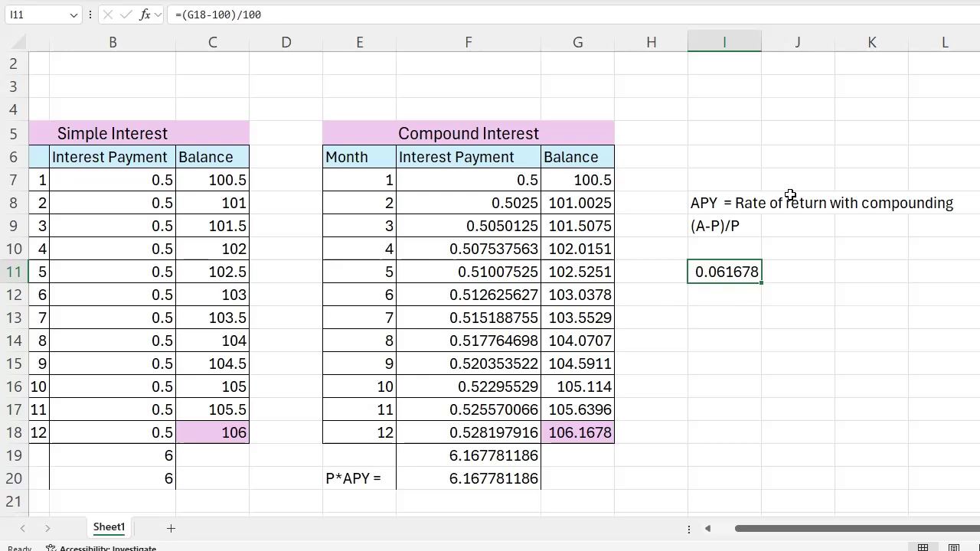
{"action": "left_click", "coordinate": [704, 231]}
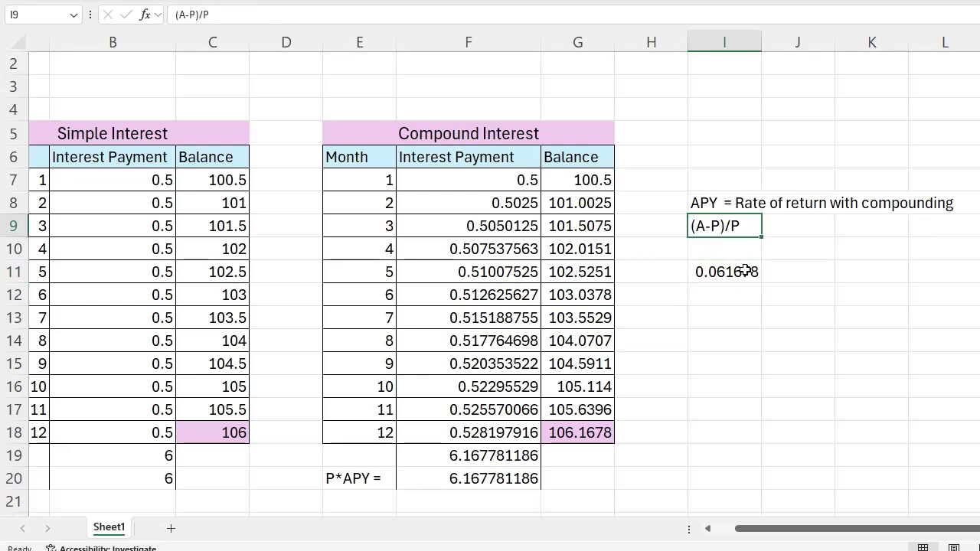